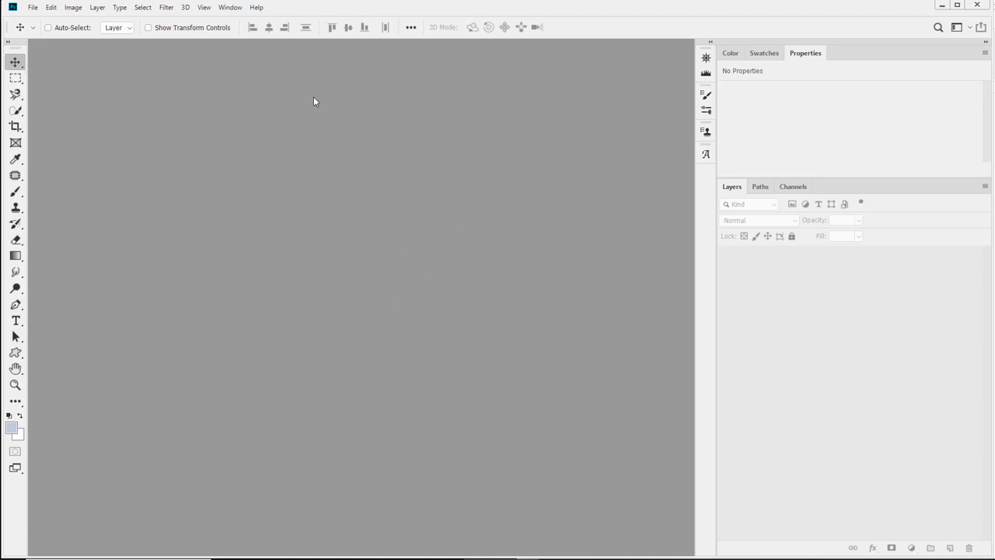
Step: Start setting up a new document with the Film & Video document type and the HDTV 1080p size
{"action": "left_click", "coordinate": [33, 8]}
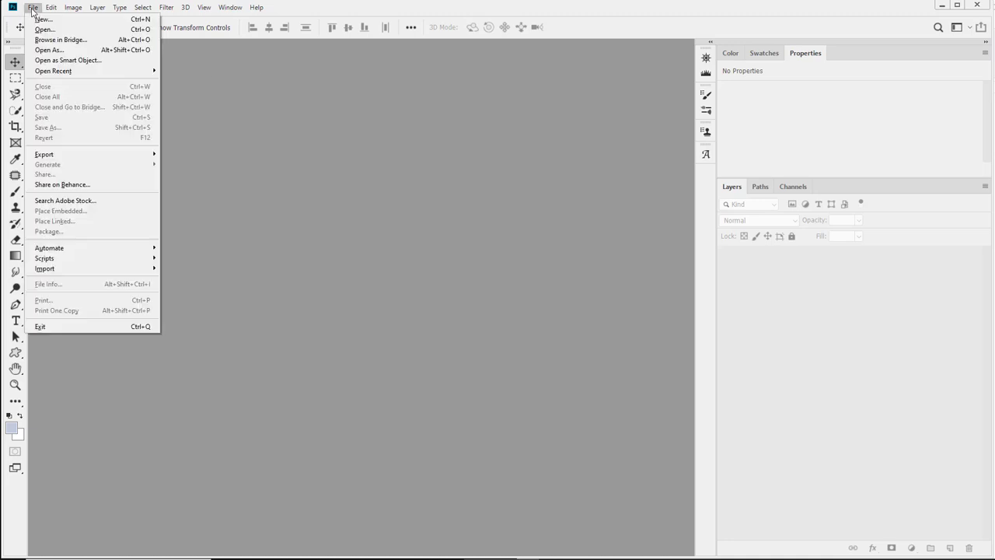
{"action": "left_click", "coordinate": [40, 20]}
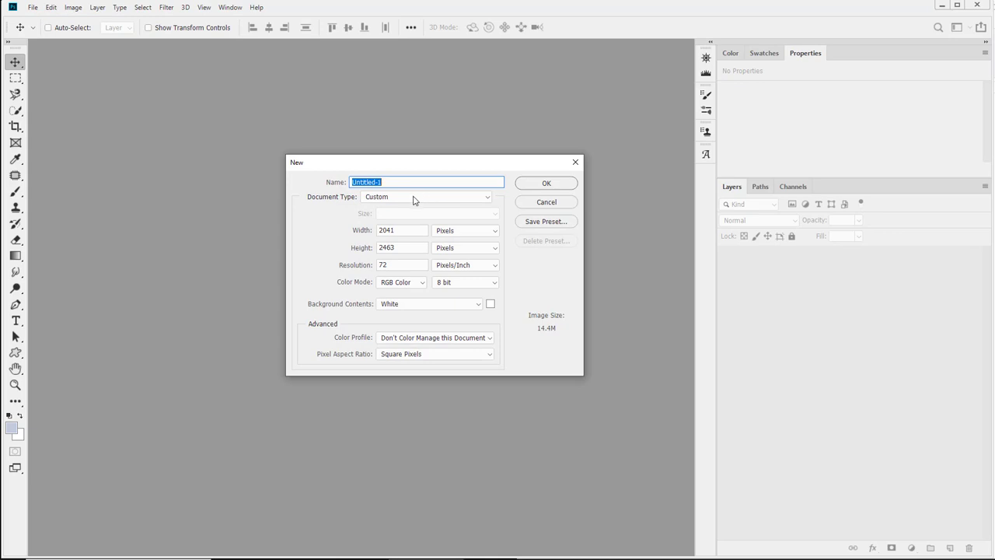
{"action": "left_click", "coordinate": [449, 199]}
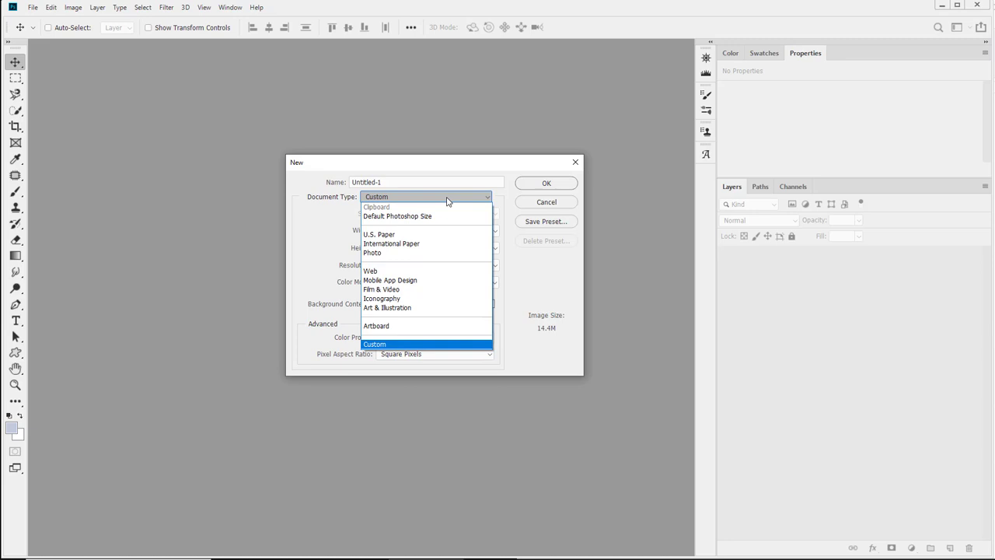
{"action": "left_click", "coordinate": [449, 291]}
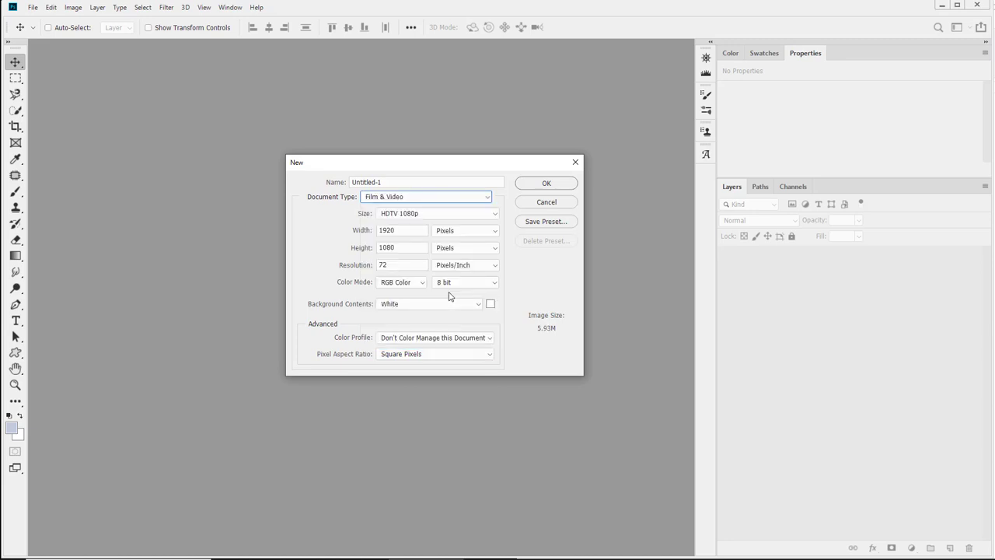
{"action": "left_click", "coordinate": [439, 217]}
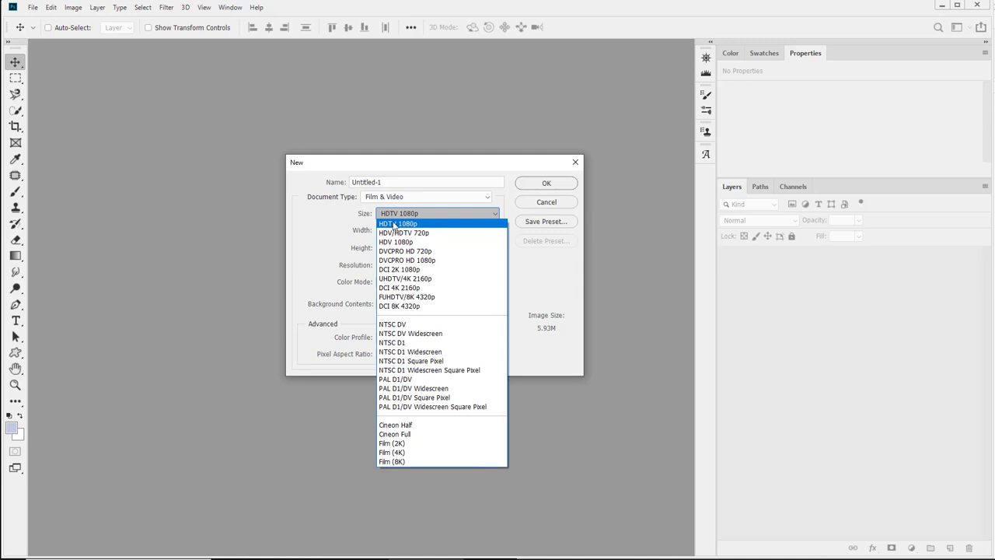
{"action": "left_click", "coordinate": [319, 229]}
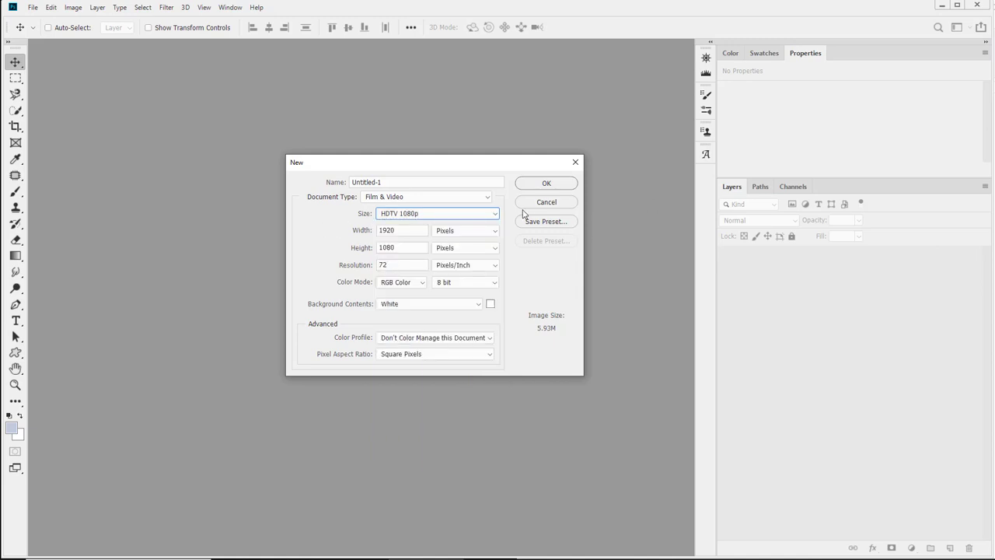
Step: Try inches as the unit for the document dimensions, switch back to pixels, and check the available color profiles
{"action": "left_click", "coordinate": [382, 250]}
{"action": "left_click", "coordinate": [409, 249]}
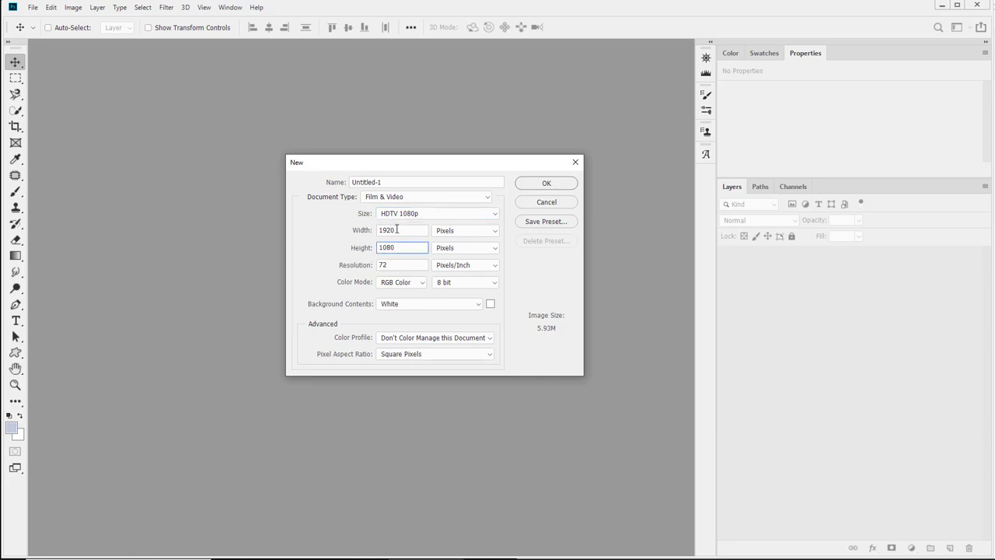
{"action": "left_click", "coordinate": [397, 230]}
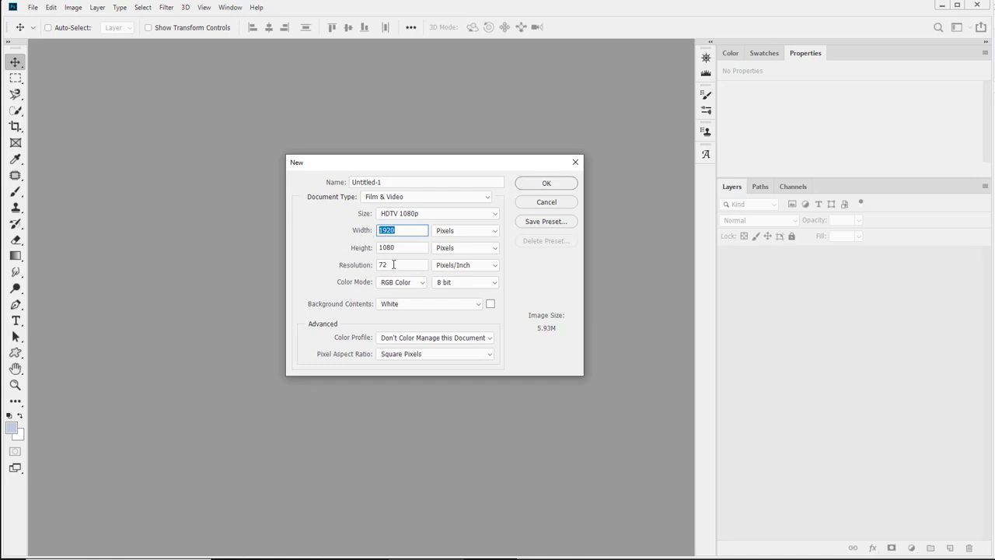
{"action": "left_click", "coordinate": [393, 264]}
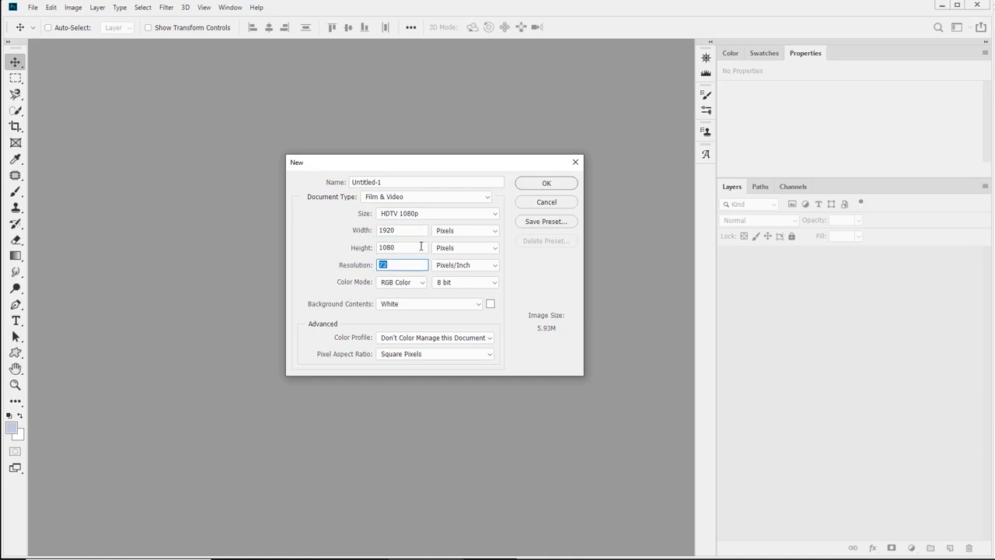
{"action": "left_click", "coordinate": [474, 230]}
{"action": "left_click", "coordinate": [467, 241]}
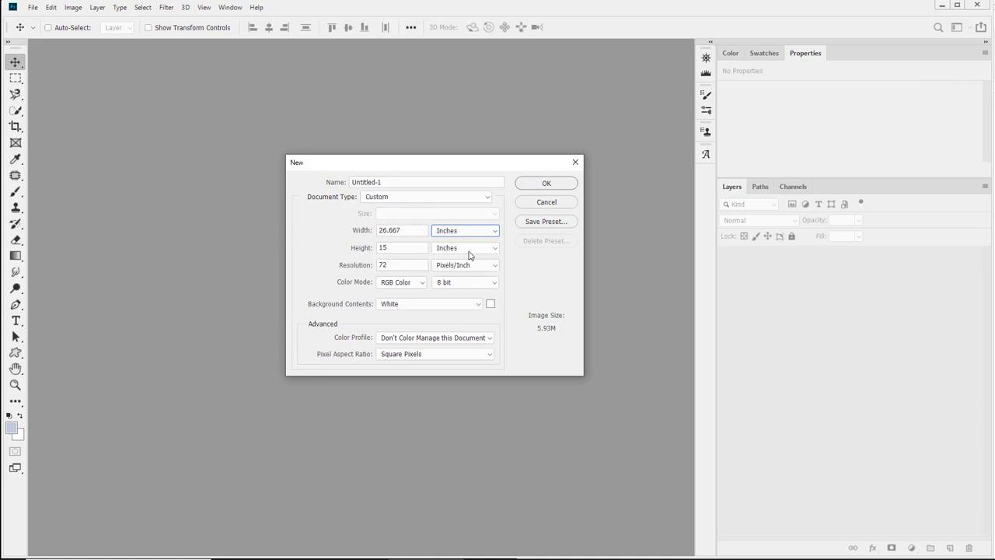
{"action": "left_click", "coordinate": [455, 234]}
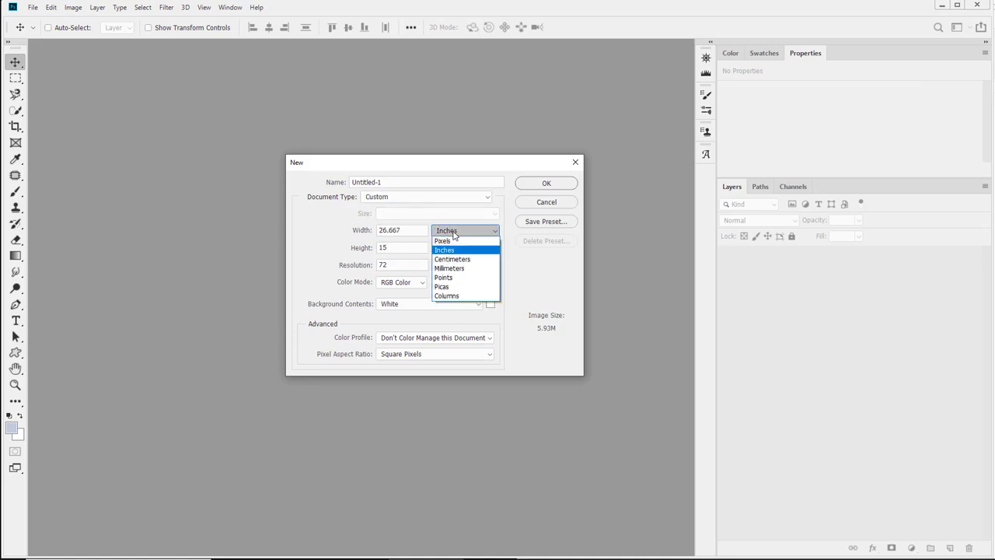
{"action": "left_click", "coordinate": [444, 240]}
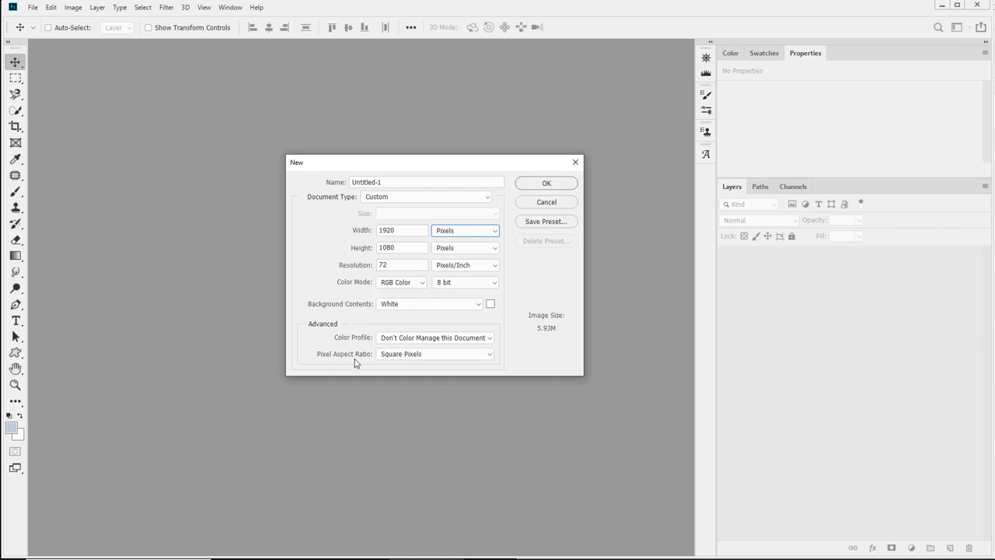
{"action": "left_click", "coordinate": [416, 339]}
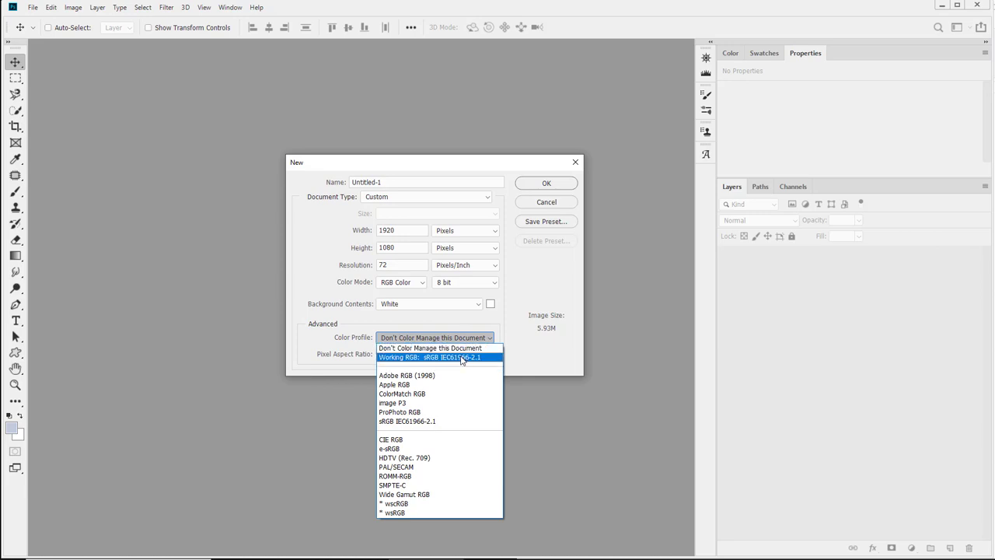
{"action": "key", "text": "Escape"}
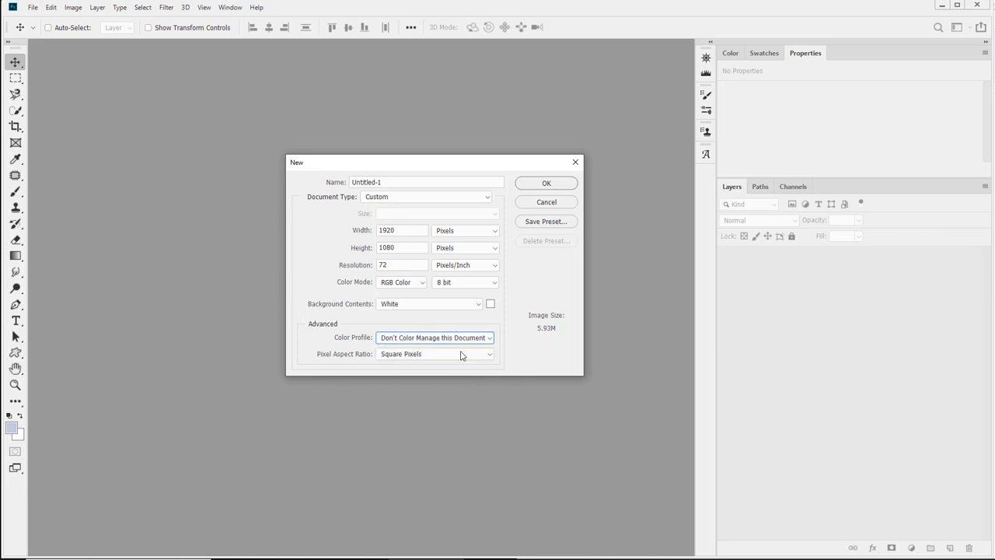
Step: Choose the Film & Video document type at 1920 x 1080 pixels and create the document
{"action": "left_click", "coordinate": [395, 199]}
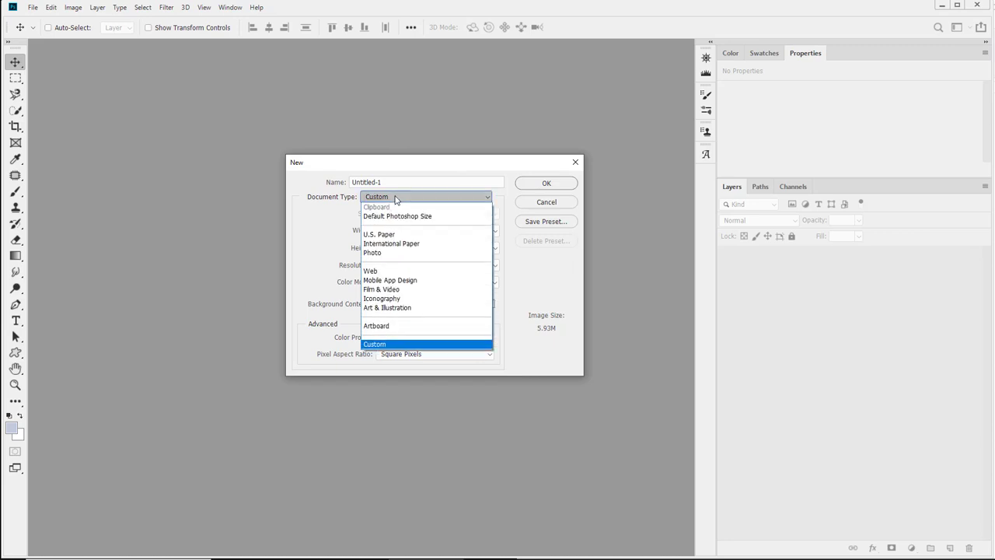
{"action": "left_click", "coordinate": [416, 291]}
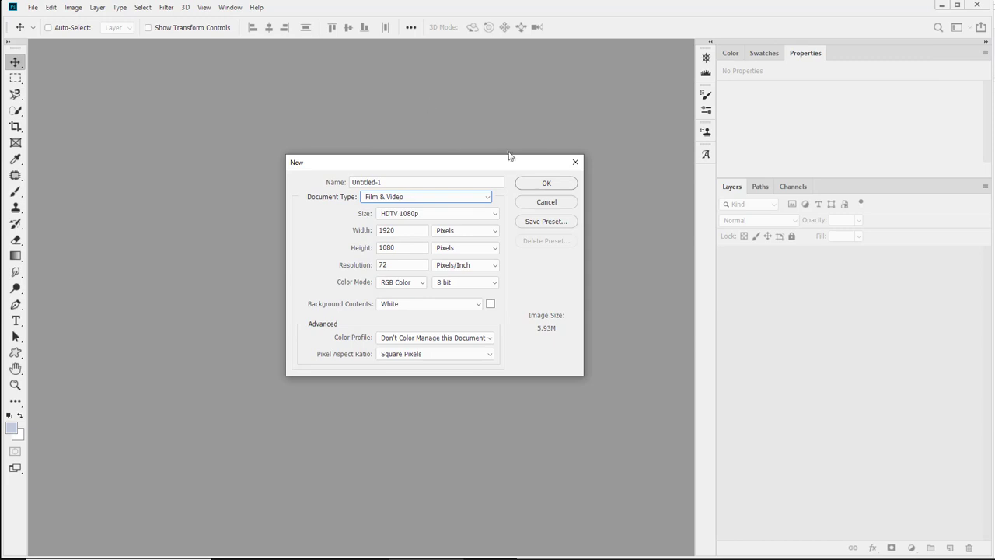
{"action": "left_click", "coordinate": [556, 187]}
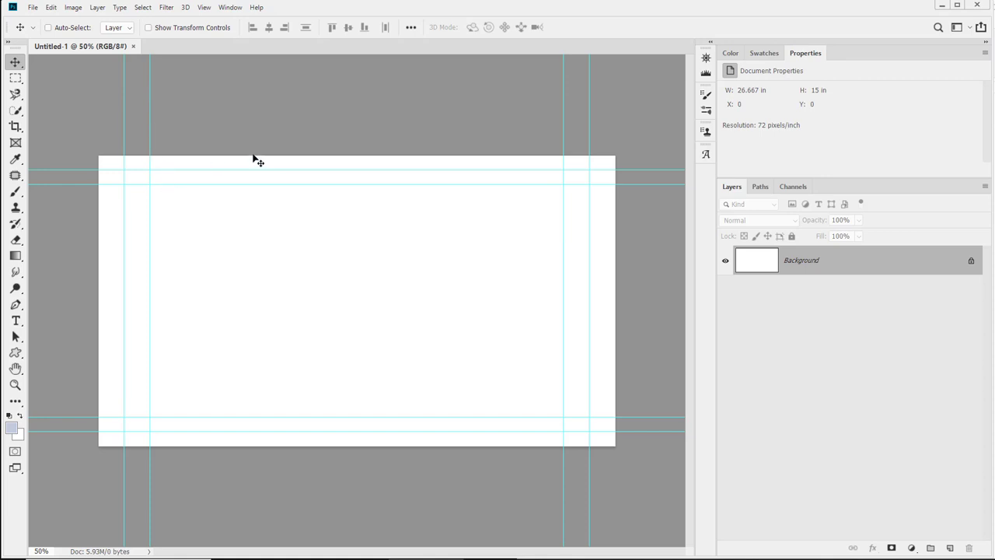
Step: Show the rulers, switch their units to centimeters, and return them to inches
{"action": "key", "text": "ctrl+r"}
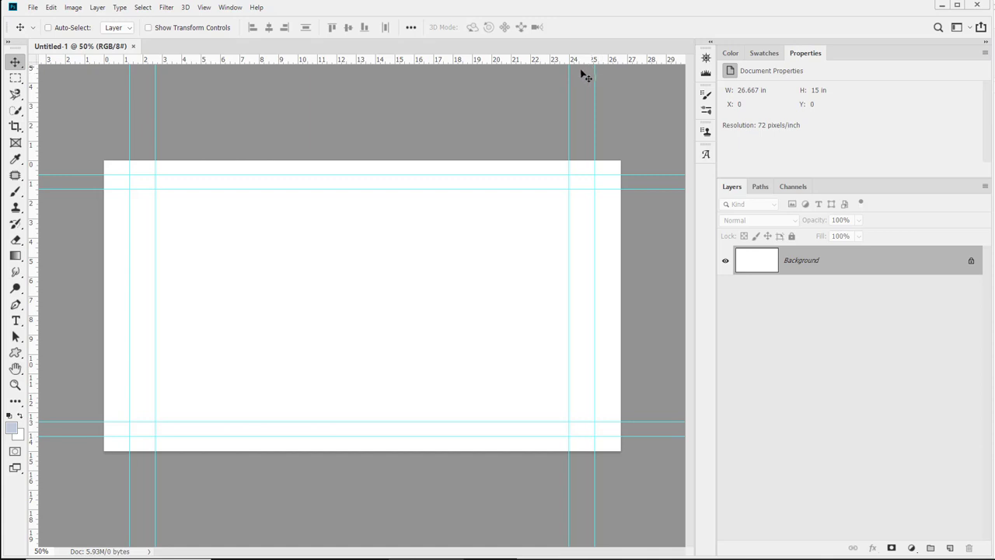
{"action": "right_click", "coordinate": [247, 64]}
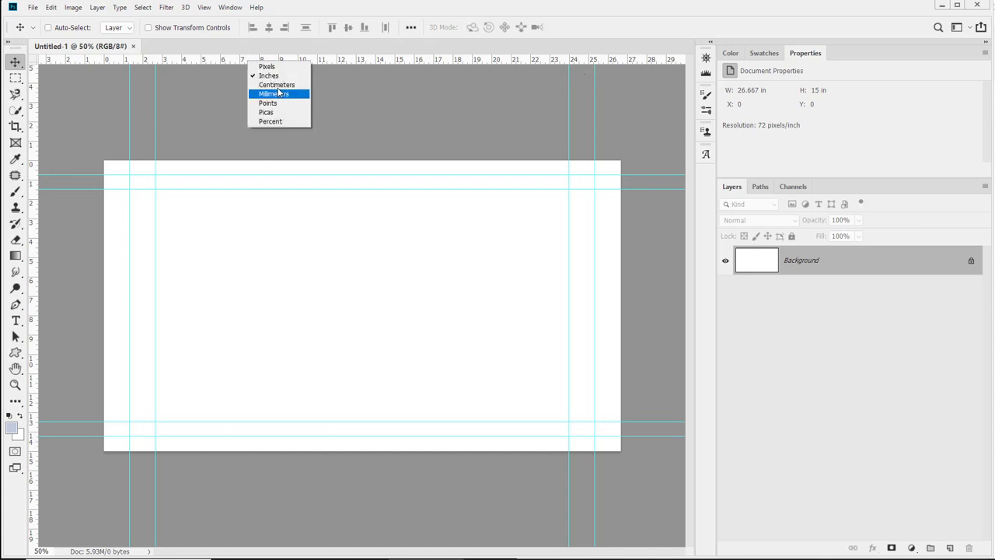
{"action": "left_click", "coordinate": [277, 85]}
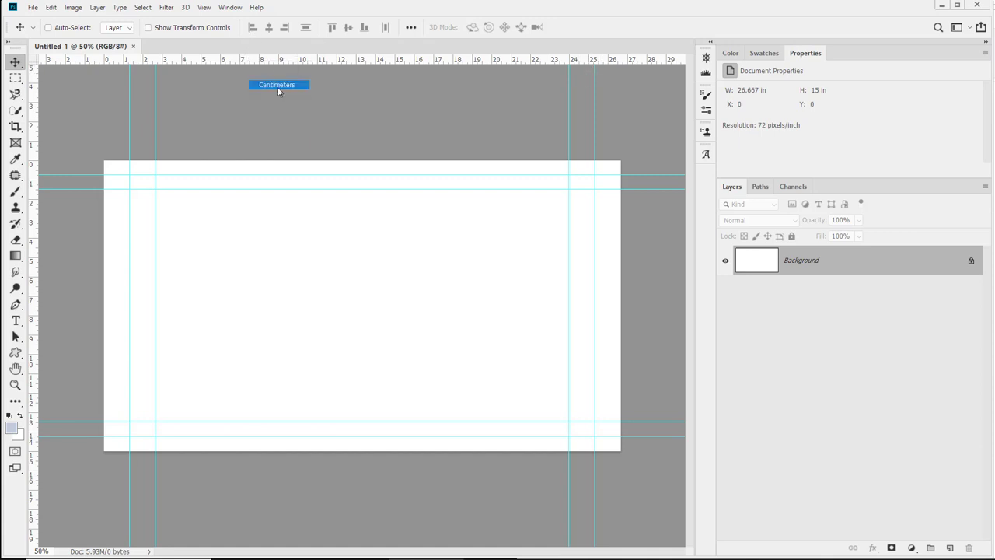
{"action": "right_click", "coordinate": [178, 62]}
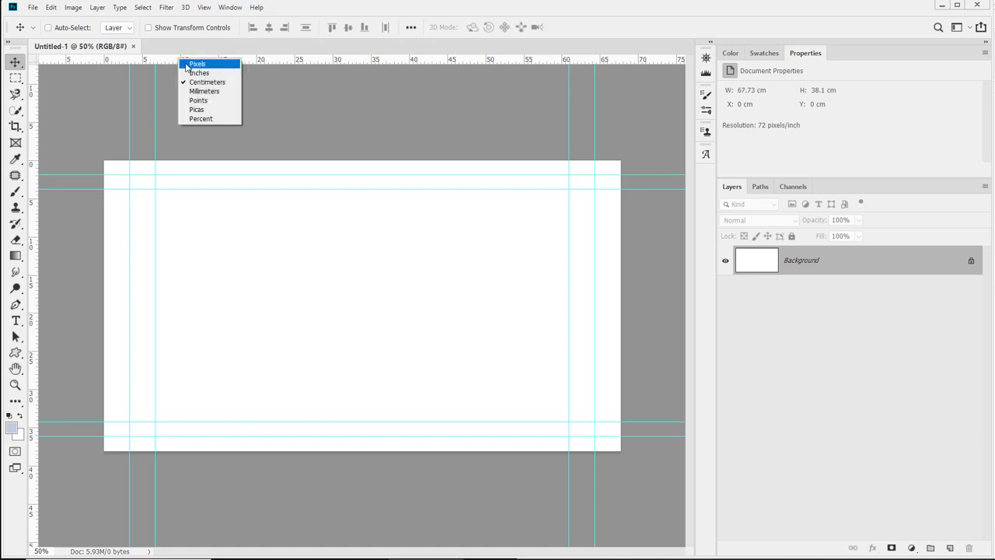
{"action": "left_click", "coordinate": [198, 73]}
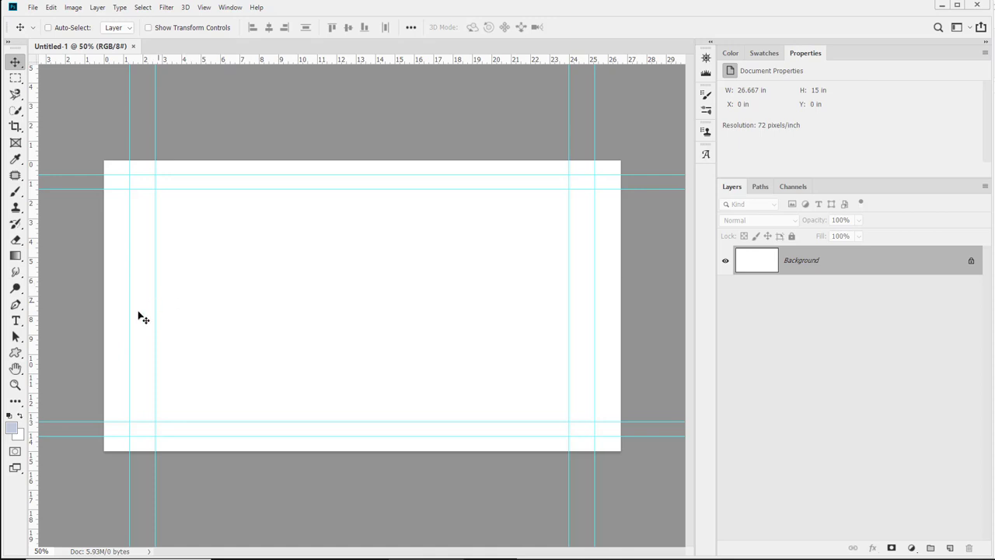
Step: Fit the whole canvas on screen, toggle the rulers off and on, and return to the Move tool
{"action": "left_click", "coordinate": [16, 384]}
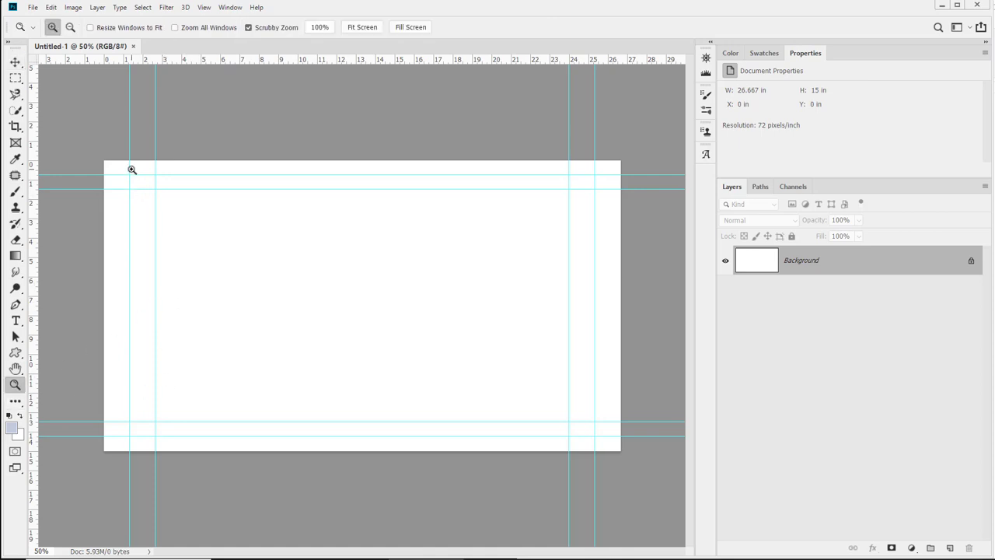
{"action": "left_click_drag", "start_coordinate": [134, 171], "coordinate": [146, 184]}
{"action": "key", "text": "ctrl+0"}
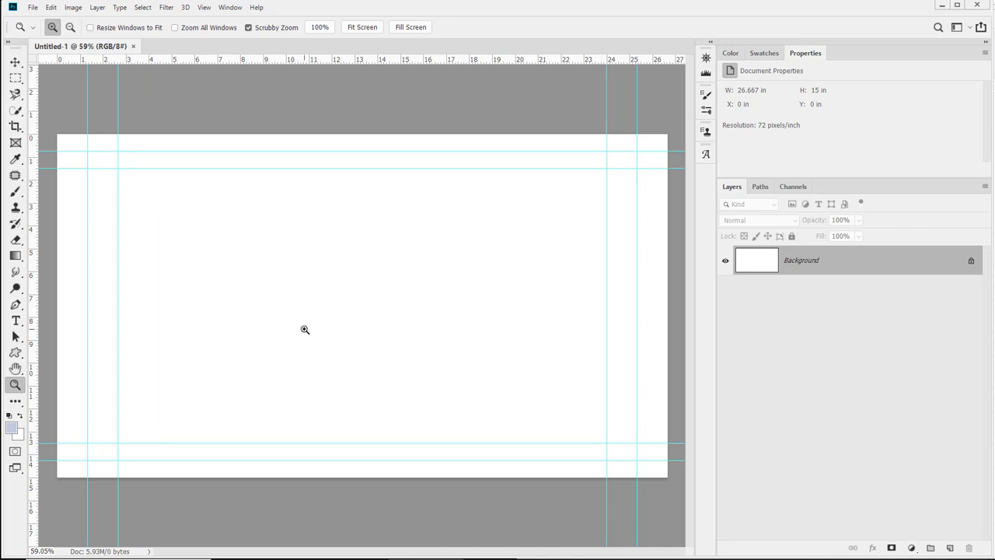
{"action": "key", "text": "ctrl+r"}
{"action": "key", "text": "ctrl+r"}
{"action": "left_click", "coordinate": [14, 62]}
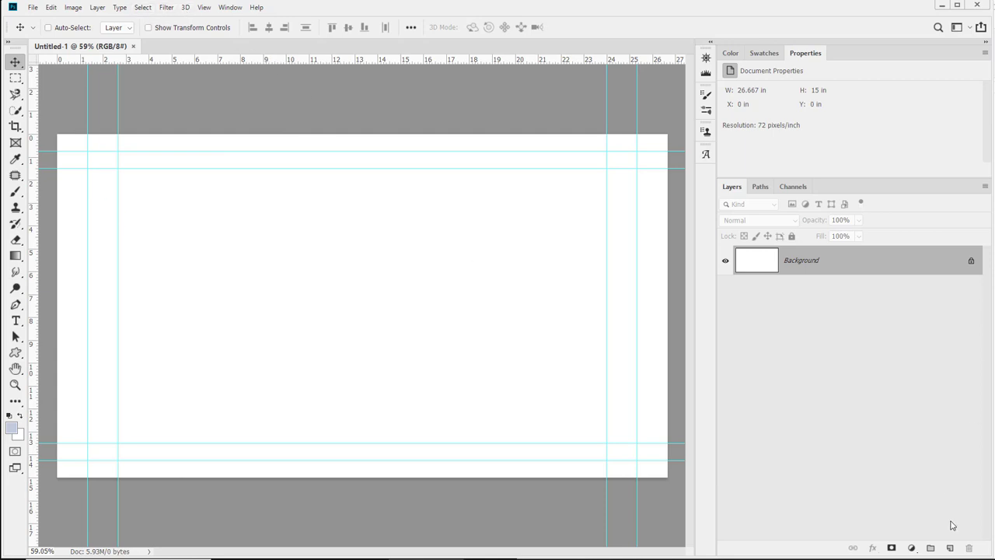
Step: Add a new layer and paint a freehand Brush stroke around the canvas, following the guides
{"action": "left_click", "coordinate": [949, 548]}
{"action": "key", "text": "b"}
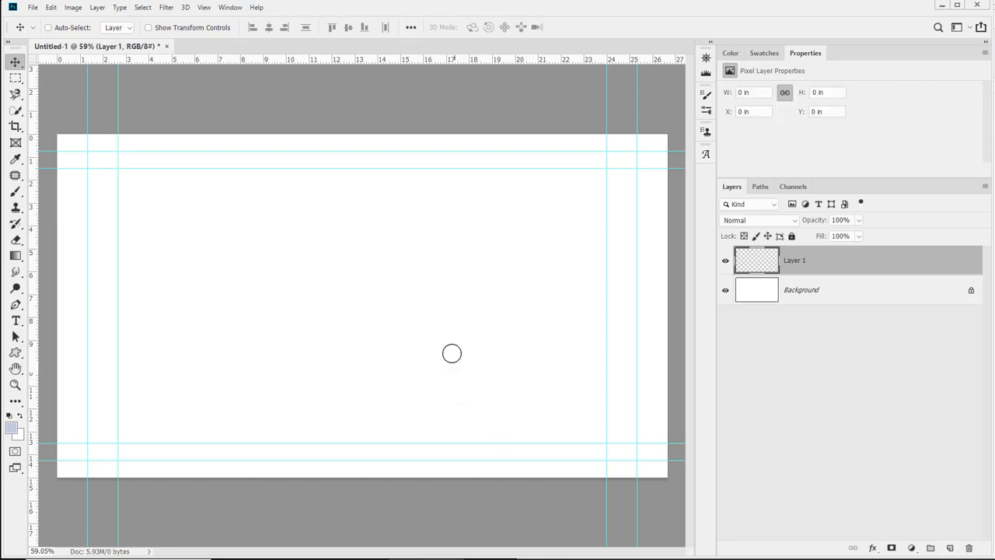
{"action": "mouse_move", "coordinate": [171, 401]}
{"action": "left_mouse_down"}
{"action": "mouse_move", "coordinate": [204, 431]}
{"action": "mouse_move", "coordinate": [311, 440]}
{"action": "mouse_move", "coordinate": [549, 442]}
{"action": "mouse_move", "coordinate": [625, 419]}
{"action": "mouse_move", "coordinate": [624, 380]}
{"action": "mouse_move", "coordinate": [605, 335]}
{"action": "mouse_move", "coordinate": [598, 186]}
{"action": "mouse_move", "coordinate": [573, 170]}
{"action": "mouse_move", "coordinate": [487, 162]}
{"action": "mouse_move", "coordinate": [446, 173]}
{"action": "mouse_move", "coordinate": [397, 158]}
{"action": "mouse_move", "coordinate": [281, 179]}
{"action": "mouse_move", "coordinate": [266, 158]}
{"action": "mouse_move", "coordinate": [169, 166]}
{"action": "left_mouse_up"}
Step: Turn off snapping and paint a wavy Brush stroke down across the vertical guides on the canvas's left side
{"action": "left_click", "coordinate": [166, 7]}
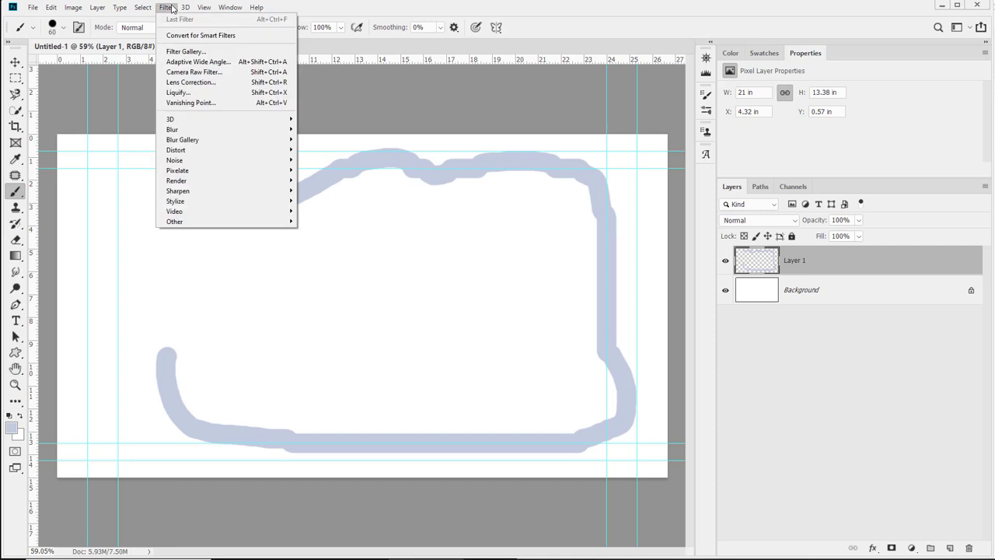
{"action": "left_click", "coordinate": [172, 8]}
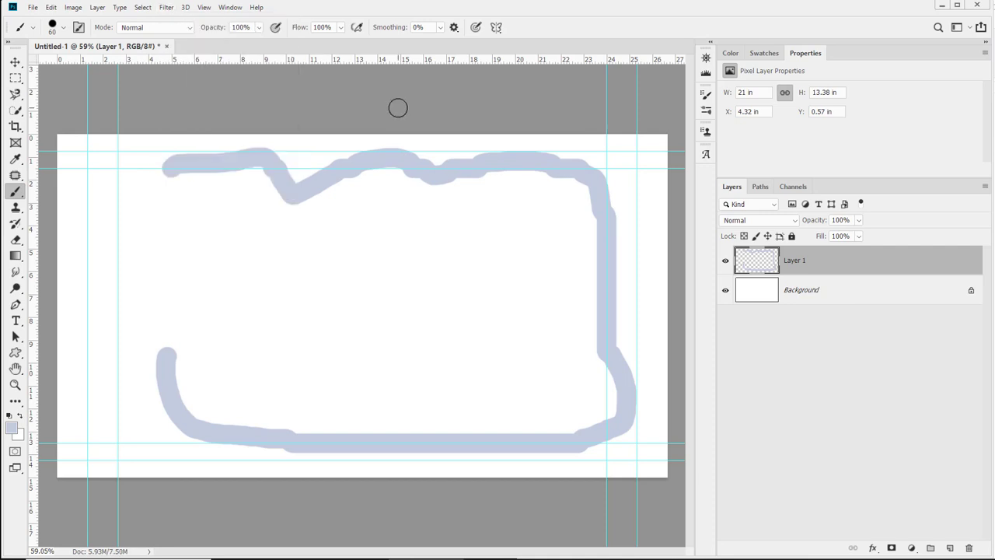
{"action": "left_click", "coordinate": [163, 8]}
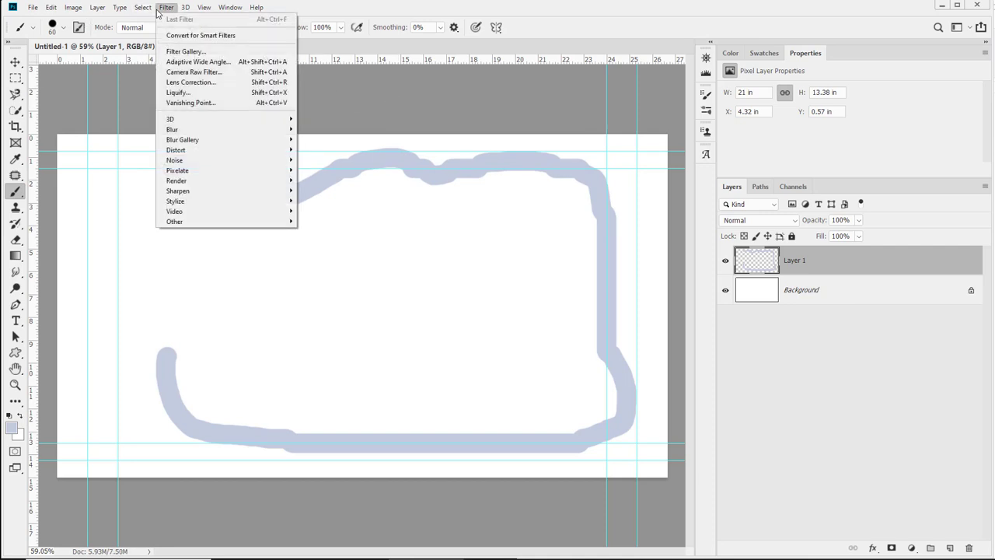
{"action": "mouse_move", "coordinate": [150, 9]}
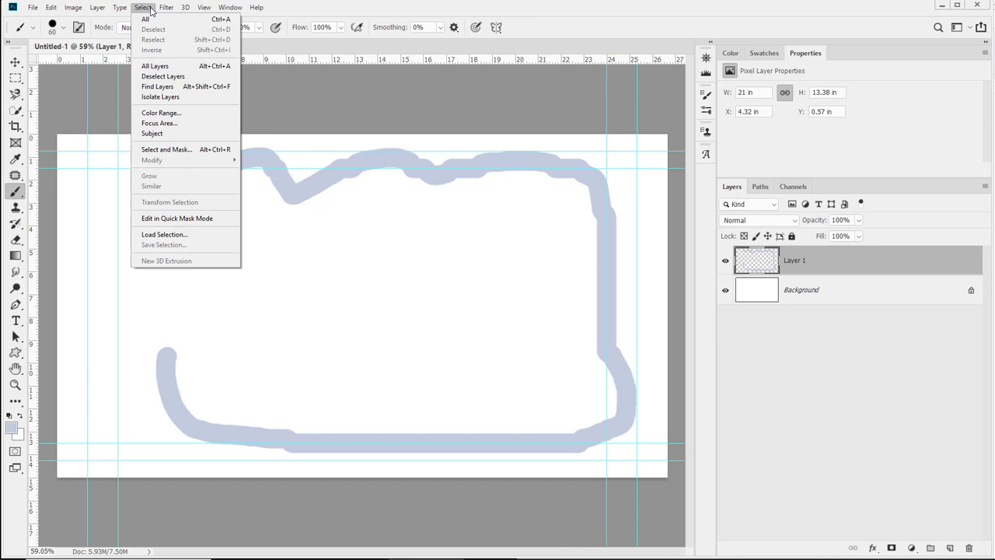
{"action": "mouse_move", "coordinate": [205, 8]}
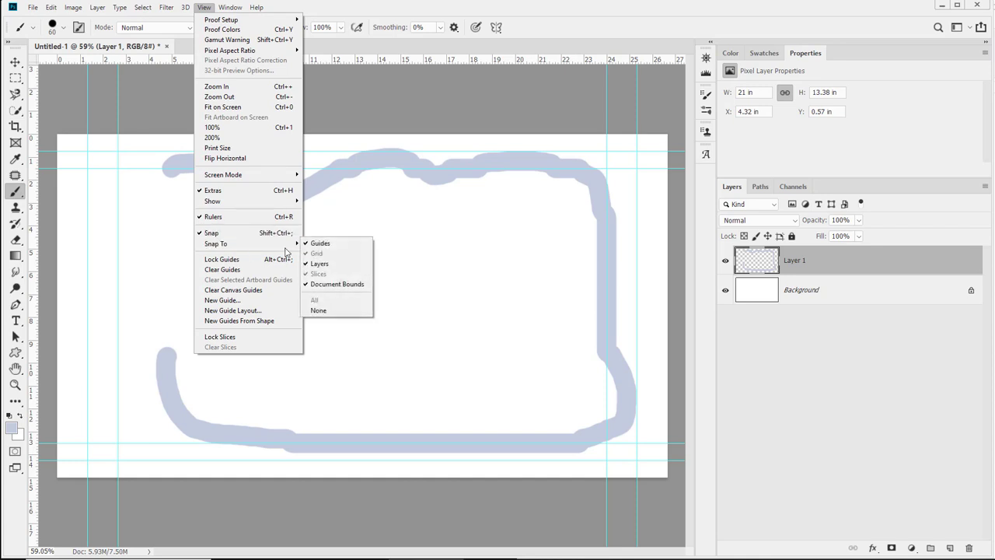
{"action": "left_click", "coordinate": [255, 233]}
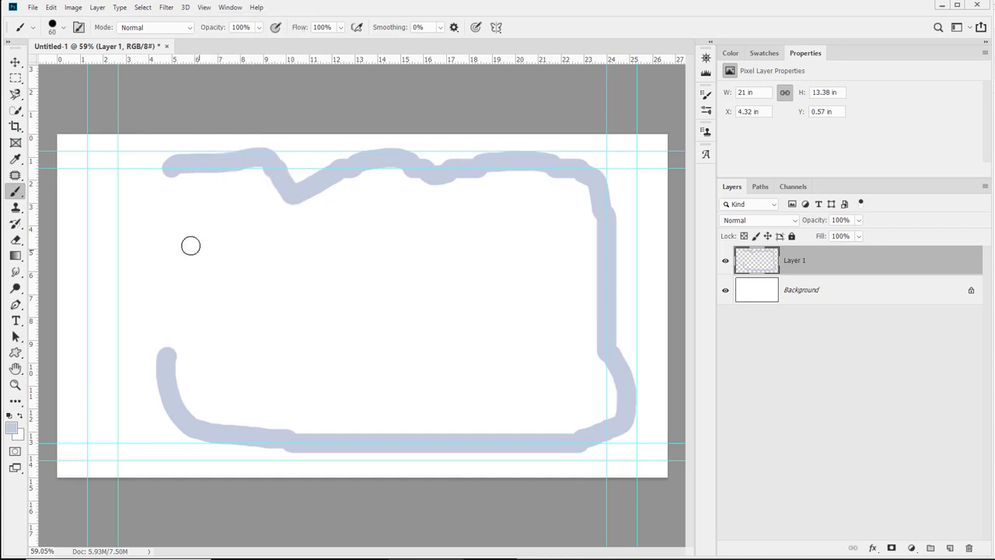
{"action": "mouse_move", "coordinate": [183, 238]}
{"action": "left_mouse_down"}
{"action": "mouse_move", "coordinate": [84, 252]}
{"action": "mouse_move", "coordinate": [78, 268]}
{"action": "mouse_move", "coordinate": [106, 314]}
{"action": "mouse_move", "coordinate": [93, 352]}
{"action": "mouse_move", "coordinate": [104, 416]}
{"action": "mouse_move", "coordinate": [94, 436]}
{"action": "left_mouse_up"}
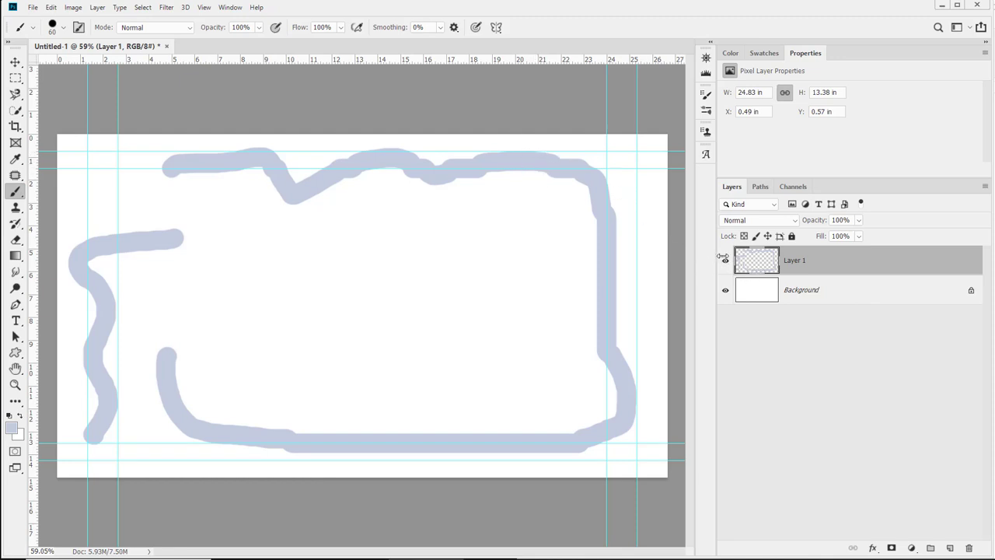
Step: Narrow the properties and layers area to widen the canvas workspace, and delete the painted layer
{"action": "left_click_drag", "start_coordinate": [723, 259], "coordinate": [820, 259]}
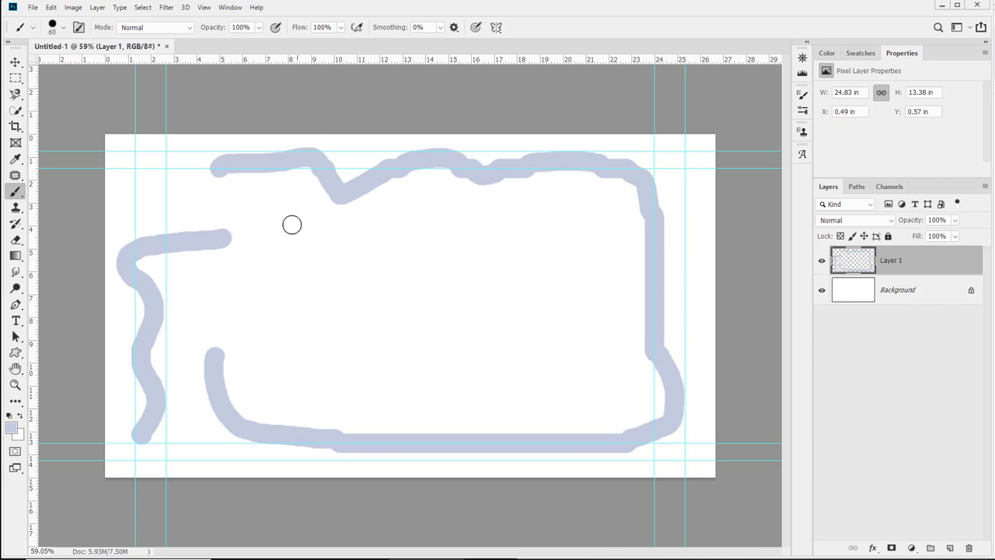
{"action": "mouse_move", "coordinate": [848, 264]}
{"action": "left_mouse_down"}
{"action": "mouse_move", "coordinate": [943, 448]}
{"action": "mouse_move", "coordinate": [945, 536]}
{"action": "mouse_move", "coordinate": [969, 549]}
{"action": "left_mouse_up"}
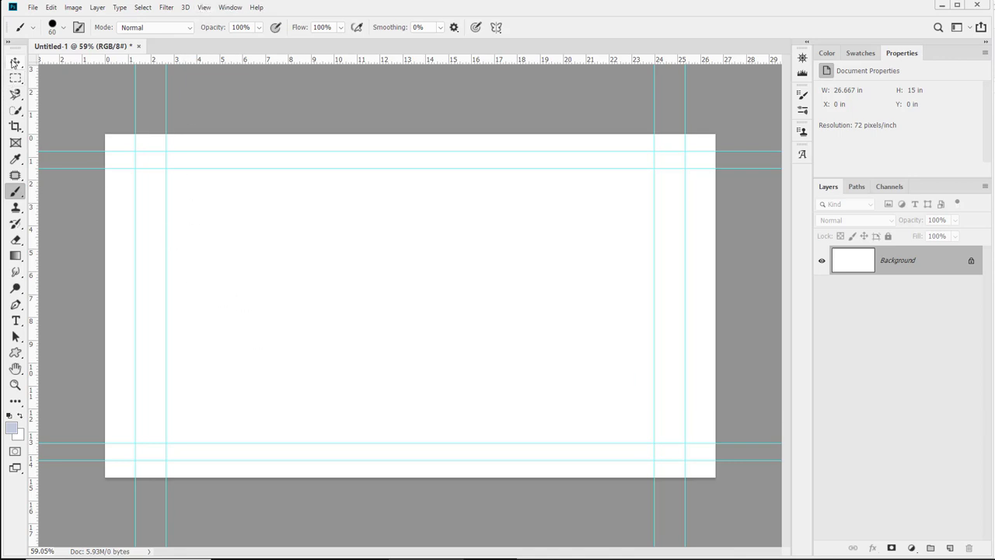
Step: Remove all guides from the canvas, starting with the uppermost horizontal one, and hide the rulers
{"action": "left_click", "coordinate": [14, 62]}
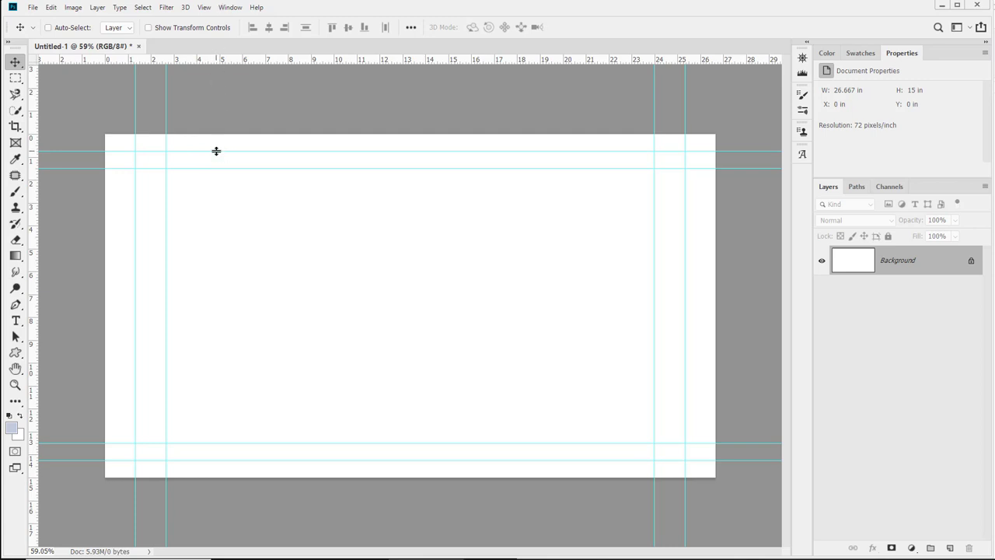
{"action": "left_click_drag", "start_coordinate": [216, 150], "coordinate": [214, 56]}
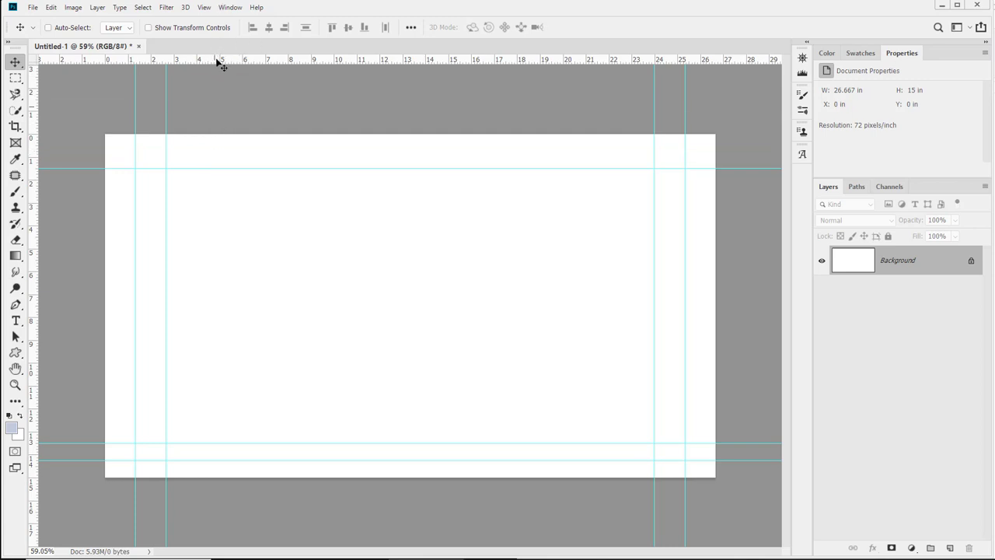
{"action": "left_click", "coordinate": [204, 7]}
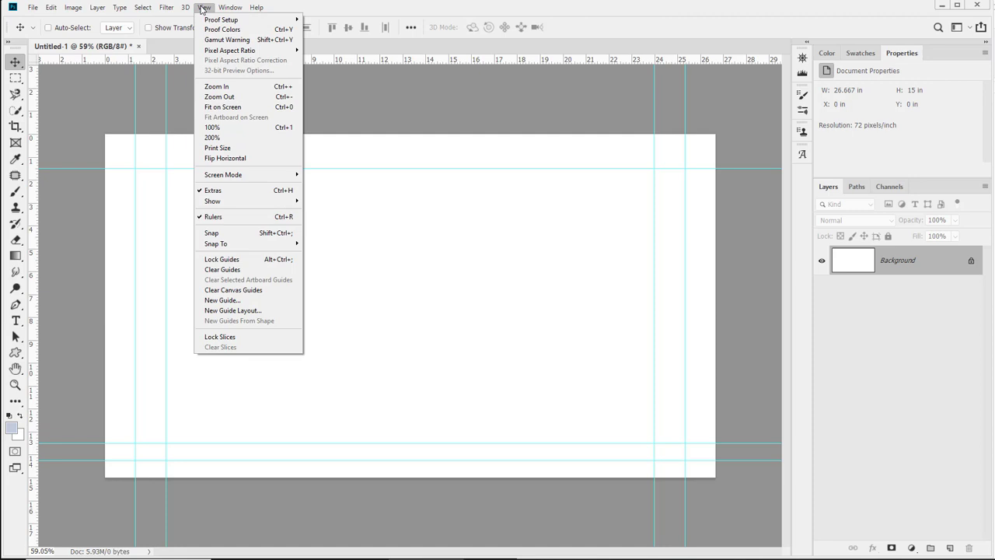
{"action": "left_click", "coordinate": [260, 270]}
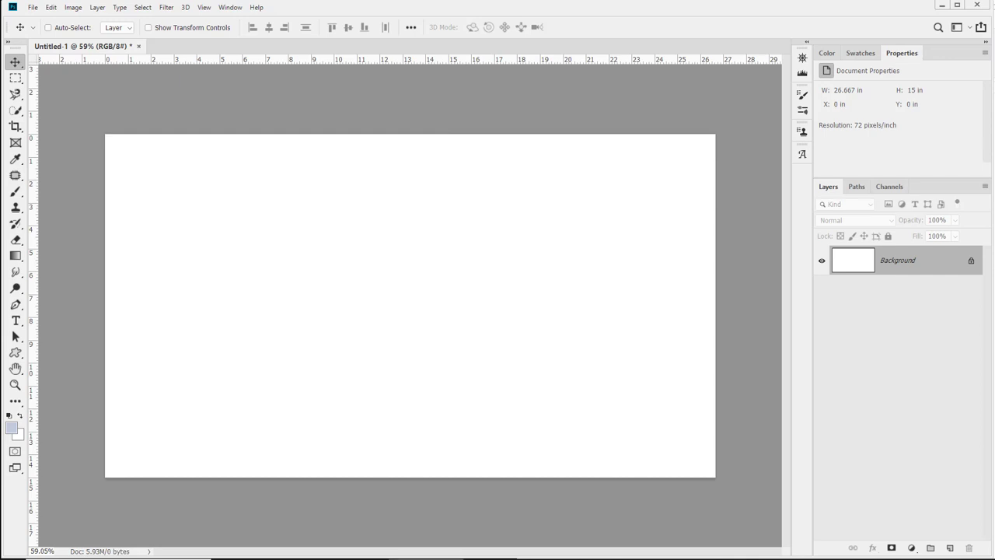
{"action": "key", "text": "ctrl+r"}
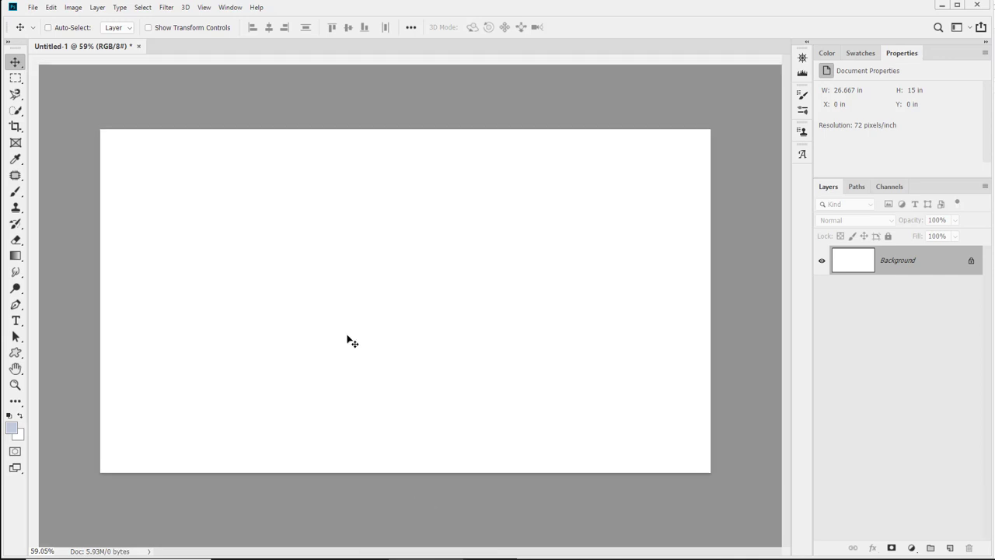
Step: Show the Timeline and create a frame animation in it instead of a video timeline
{"action": "left_click", "coordinate": [230, 8]}
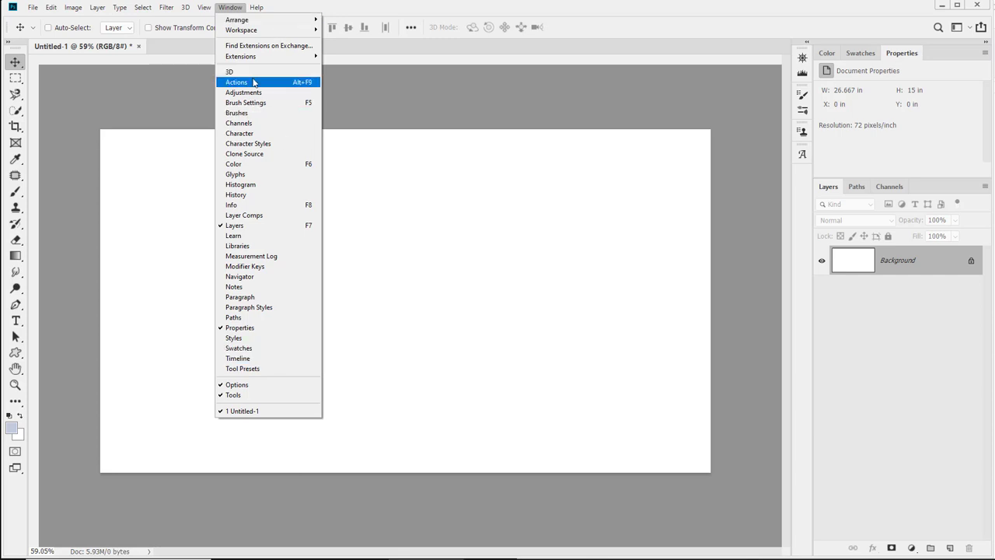
{"action": "left_click", "coordinate": [257, 362]}
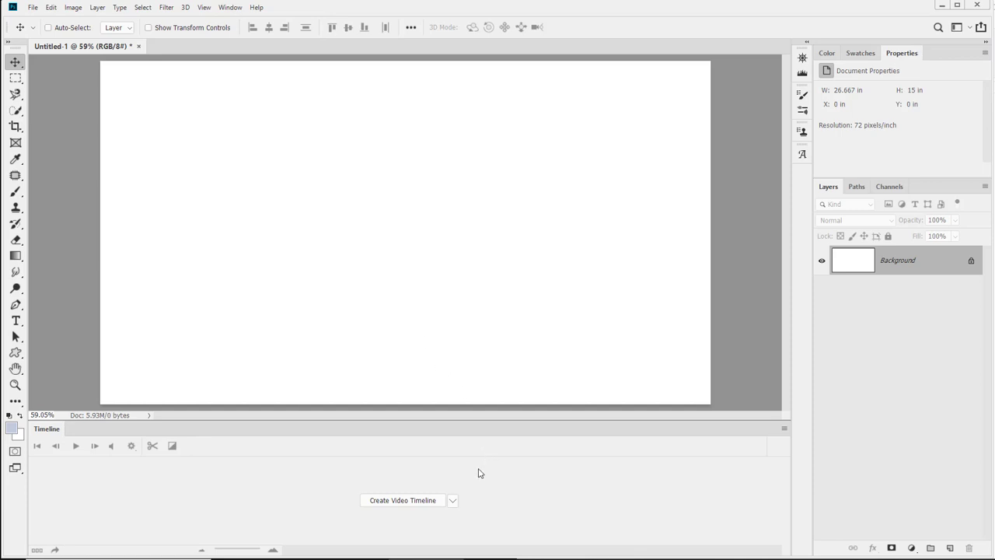
{"action": "left_click", "coordinate": [452, 500]}
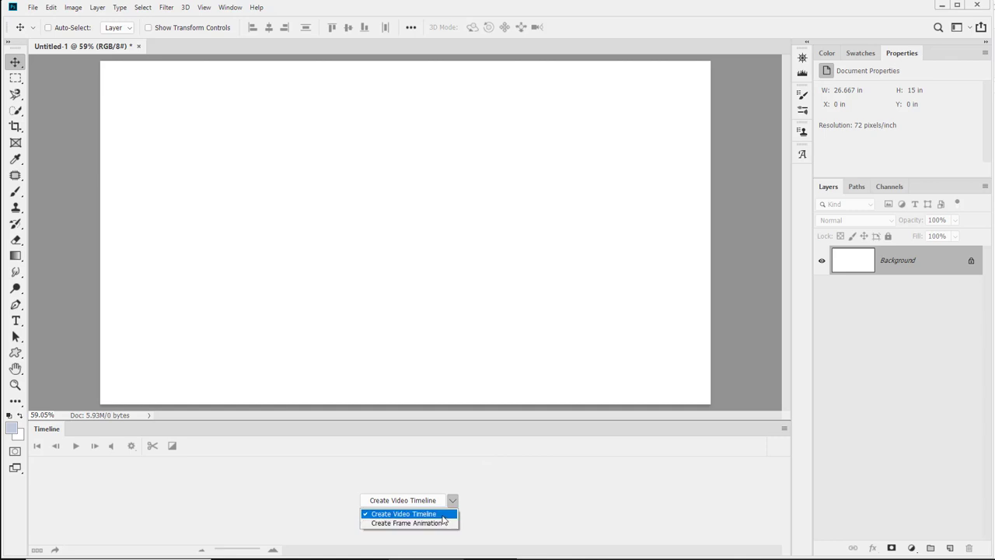
{"action": "left_click", "coordinate": [557, 469]}
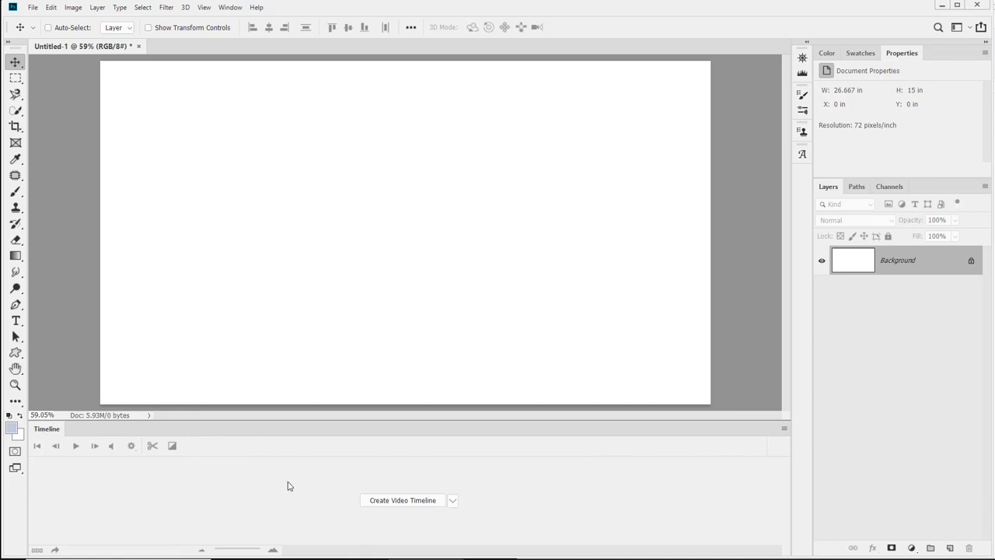
{"action": "left_click", "coordinate": [453, 501]}
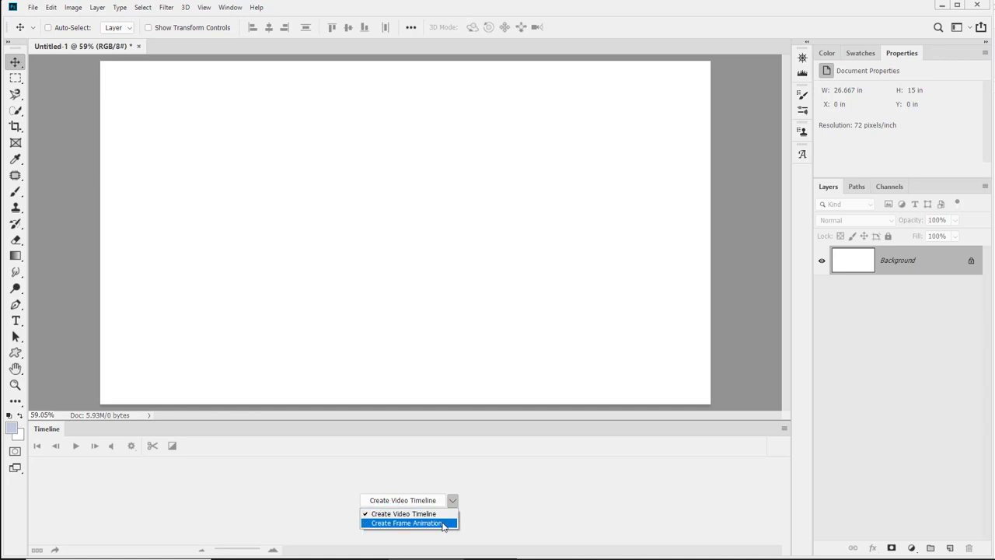
{"action": "left_click", "coordinate": [443, 523]}
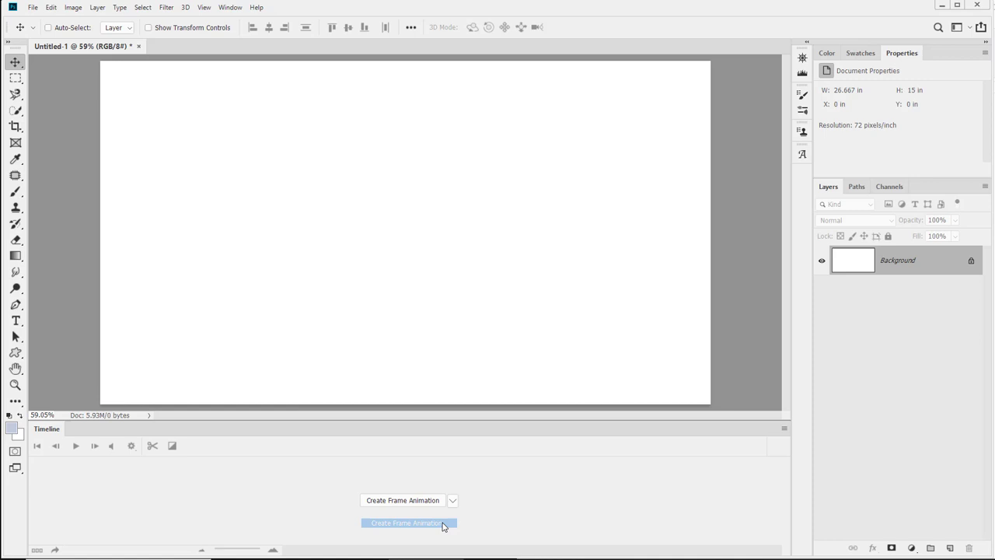
{"action": "left_click", "coordinate": [391, 501]}
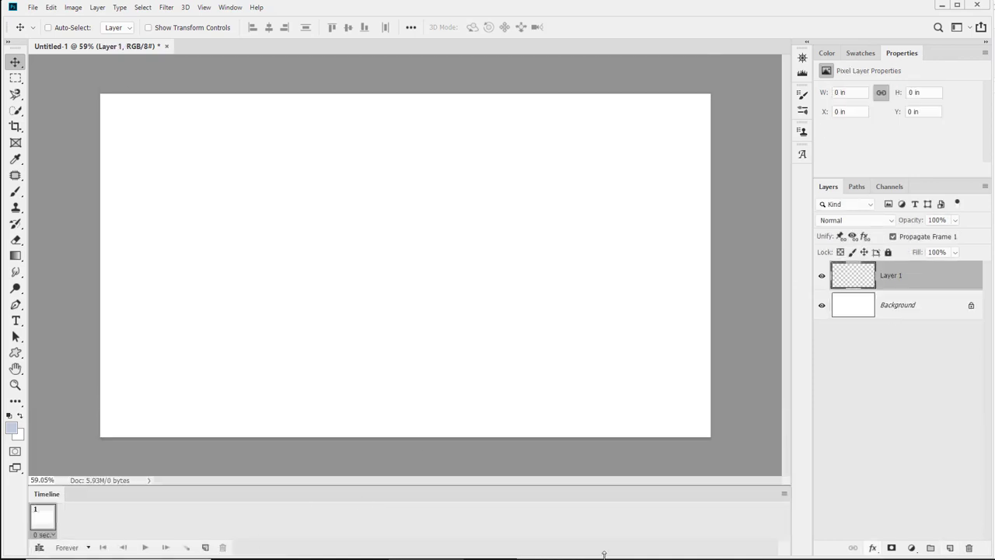
Step: Add a new layer and paint a single 250 px Brush dot in the canvas's lower-left area
{"action": "left_click", "coordinate": [950, 547]}
{"action": "key", "text": "b"}
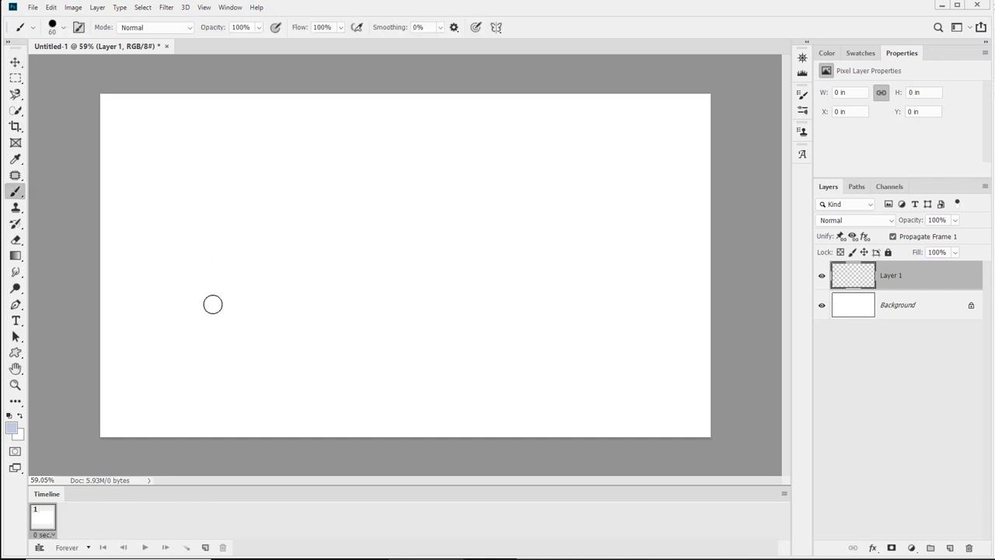
{"action": "key", "text": "bracketright"}
{"action": "key", "text": "bracketright"}
{"action": "key", "text": "bracketright"}
{"action": "key", "text": "bracketright"}
{"action": "key", "text": "bracketright"}
{"action": "key", "text": "bracketright"}
{"action": "key", "text": "bracketright"}
{"action": "key", "text": "bracketright"}
{"action": "key", "text": "bracketright"}
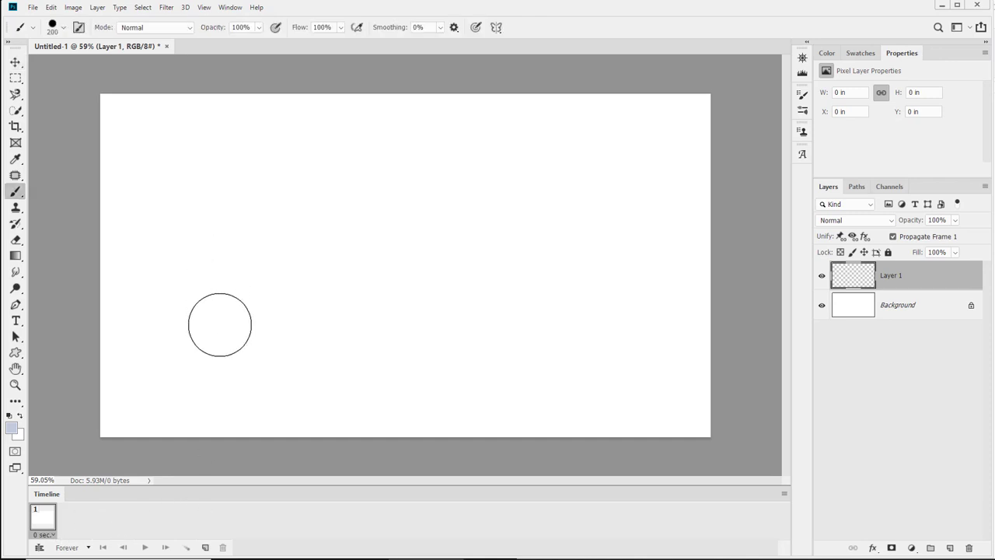
{"action": "left_click", "coordinate": [219, 333]}
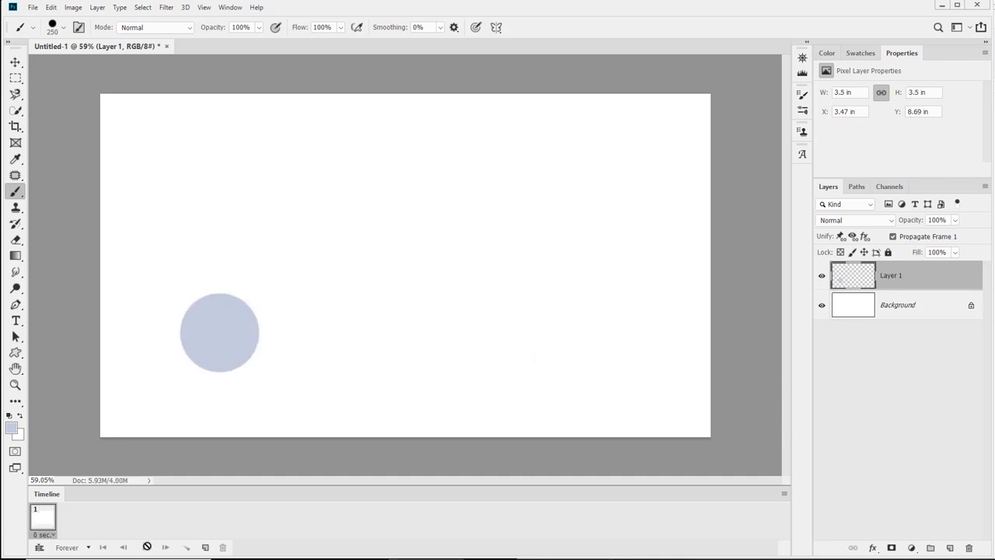
Step: Duplicate the first frame and move the circle up and right to about X 6.35 in, Y 6.08 in
{"action": "left_click", "coordinate": [204, 548]}
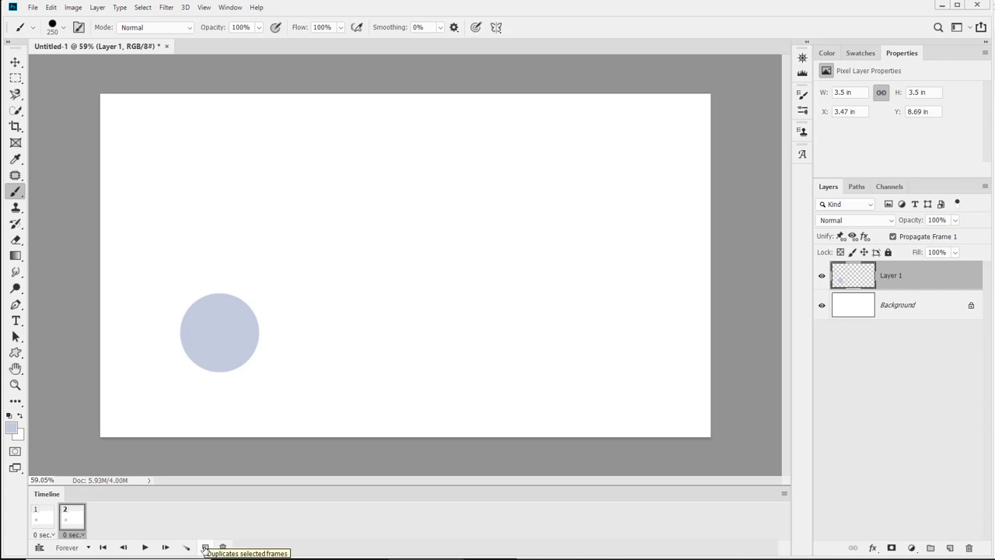
{"action": "key", "text": "v"}
{"action": "left_click_drag", "start_coordinate": [220, 342], "coordinate": [286, 282]}
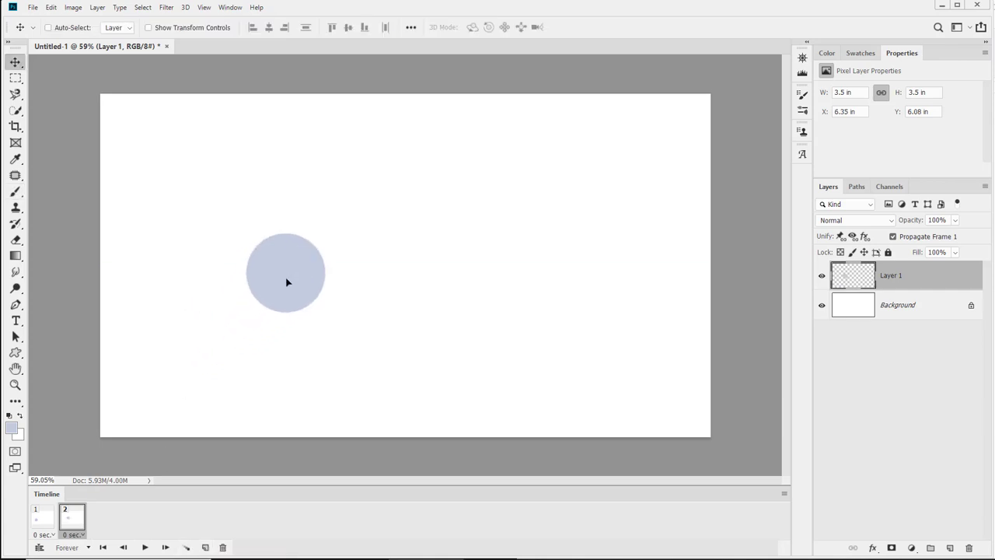
Step: Build frames 3 to 8 by duplicating frames and moving the circle rightward off the canvas, to about X 27.47 in, Y 6.33 in
{"action": "left_click", "coordinate": [204, 548]}
{"action": "left_click_drag", "start_coordinate": [297, 271], "coordinate": [756, 278]}
{"action": "left_click", "coordinate": [205, 548]}
{"action": "left_click", "coordinate": [207, 548]}
{"action": "left_click", "coordinate": [205, 548]}
{"action": "left_click", "coordinate": [205, 547]}
{"action": "left_click", "coordinate": [206, 548]}
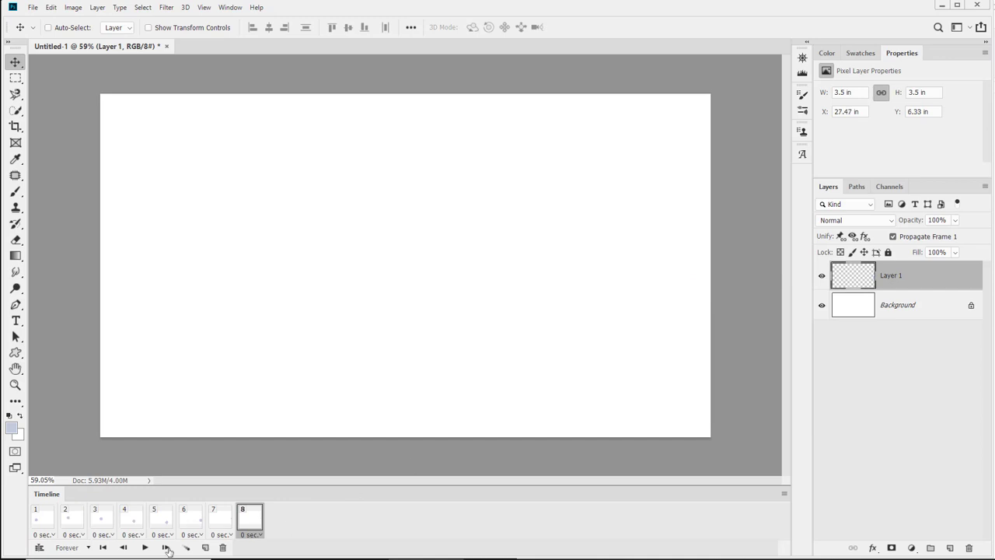
Step: Add frame 9 with the circle above the canvas's upper-left corner, about X 2.21 in, Y -3.67 in, and duplicate it as frame 10
{"action": "left_click", "coordinate": [41, 527]}
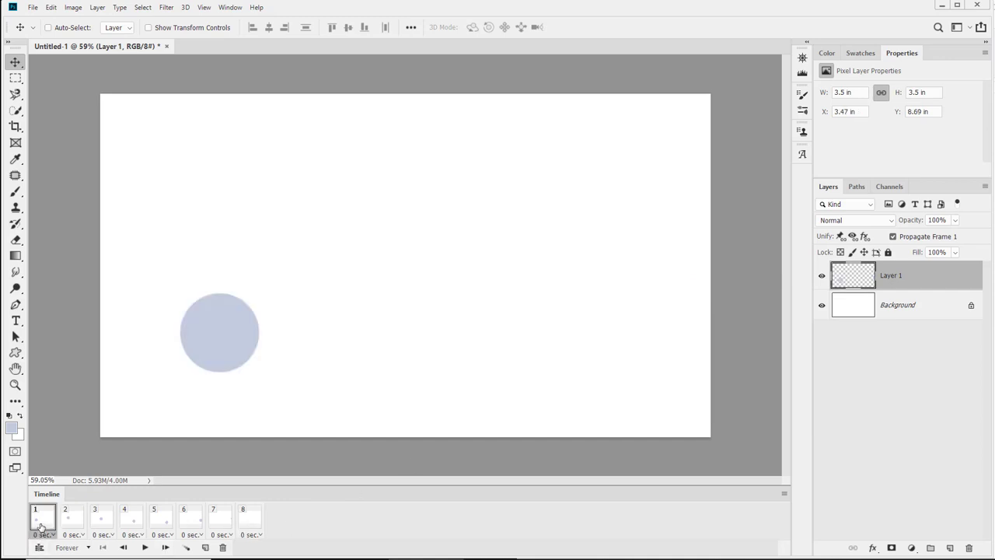
{"action": "left_click", "coordinate": [247, 519]}
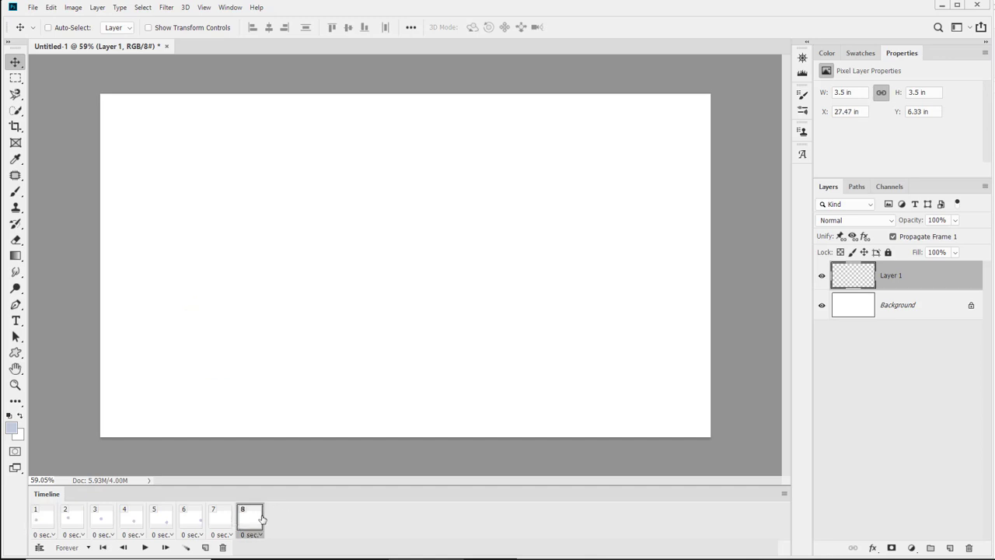
{"action": "left_click", "coordinate": [206, 547]}
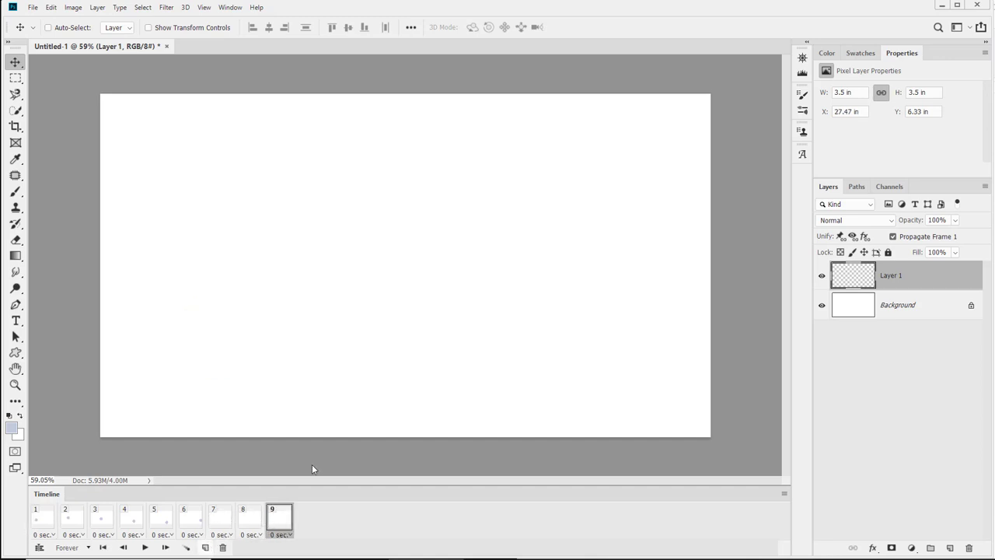
{"action": "left_click_drag", "start_coordinate": [754, 329], "coordinate": [162, 73]}
{"action": "left_click", "coordinate": [205, 549]}
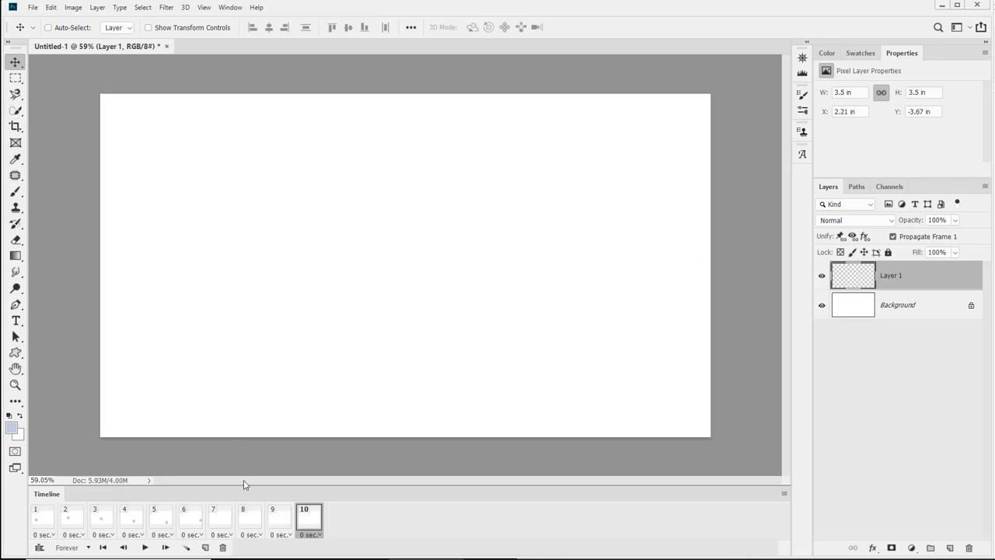
Step: Add frames 11 and 12, moving the circle down the canvas's left side to about Y 1.15 in and Y 6.18 in respectively
{"action": "left_click", "coordinate": [205, 548]}
{"action": "left_click_drag", "start_coordinate": [165, 79], "coordinate": [173, 191]}
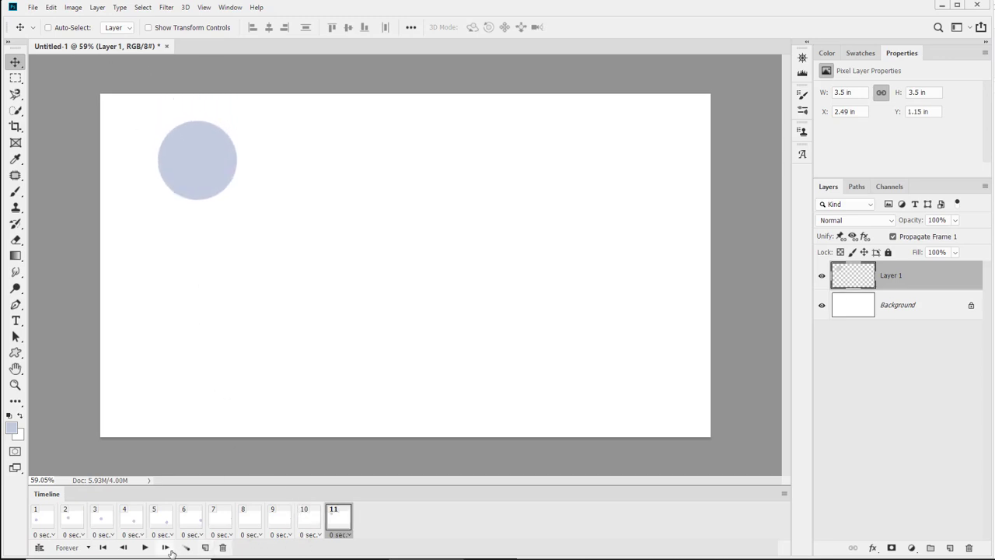
{"action": "left_click", "coordinate": [205, 548]}
{"action": "left_click_drag", "start_coordinate": [180, 167], "coordinate": [179, 283]}
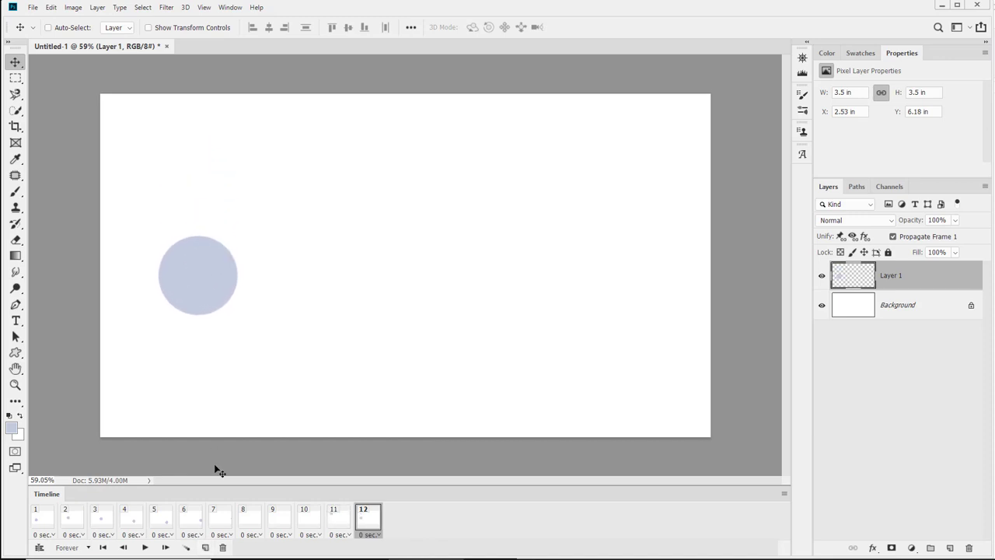
Step: Play the frame animation twice, stopping it each time
{"action": "left_click", "coordinate": [144, 548]}
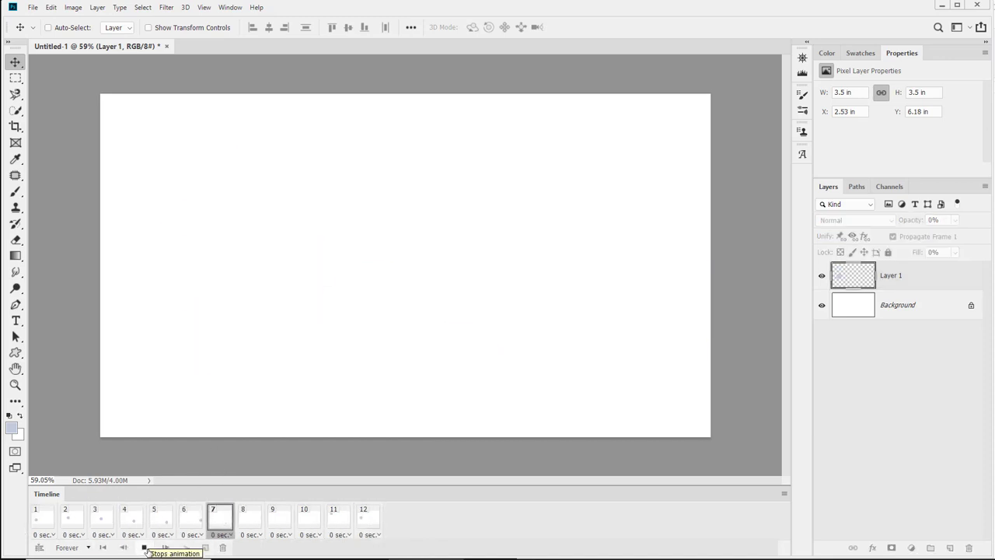
{"action": "left_click", "coordinate": [144, 549]}
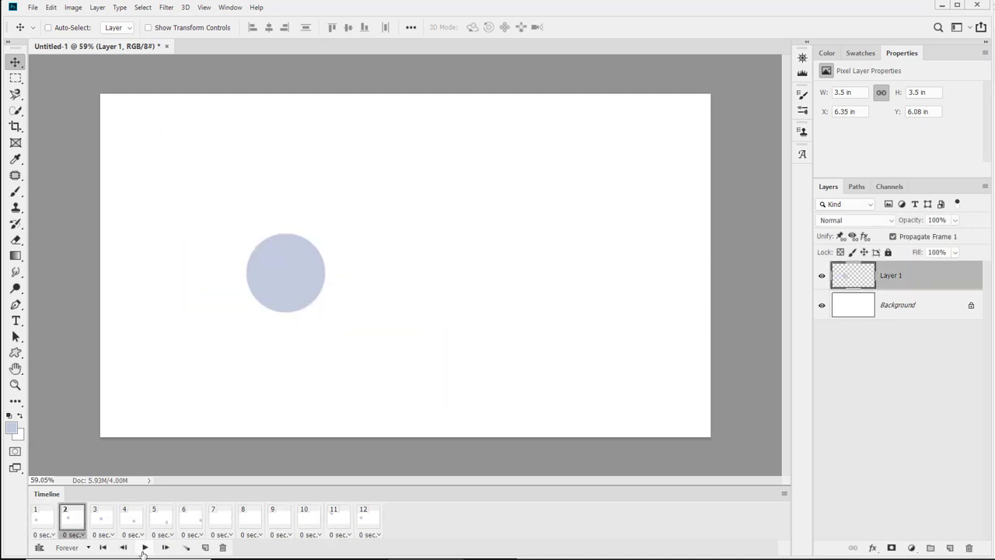
{"action": "left_click", "coordinate": [145, 548]}
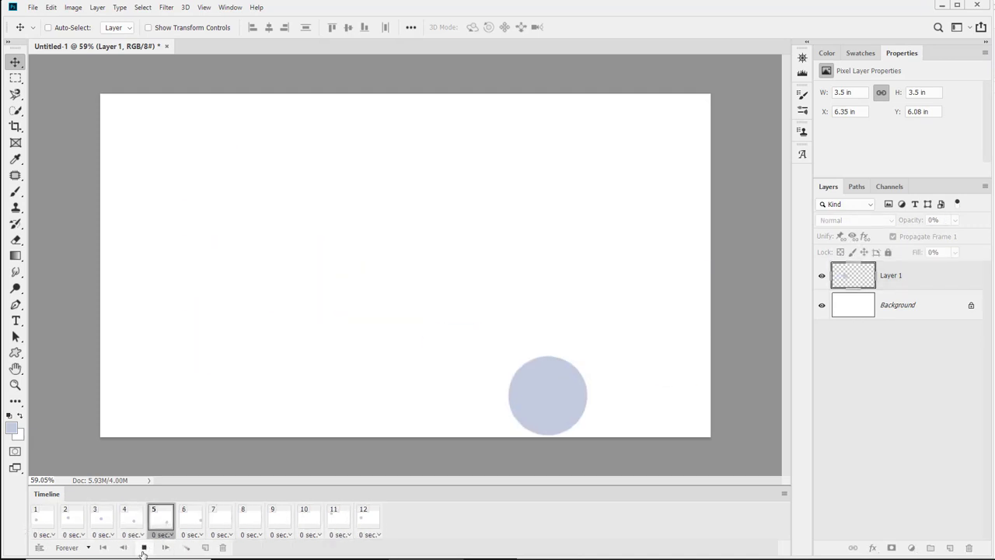
{"action": "left_click", "coordinate": [144, 548]}
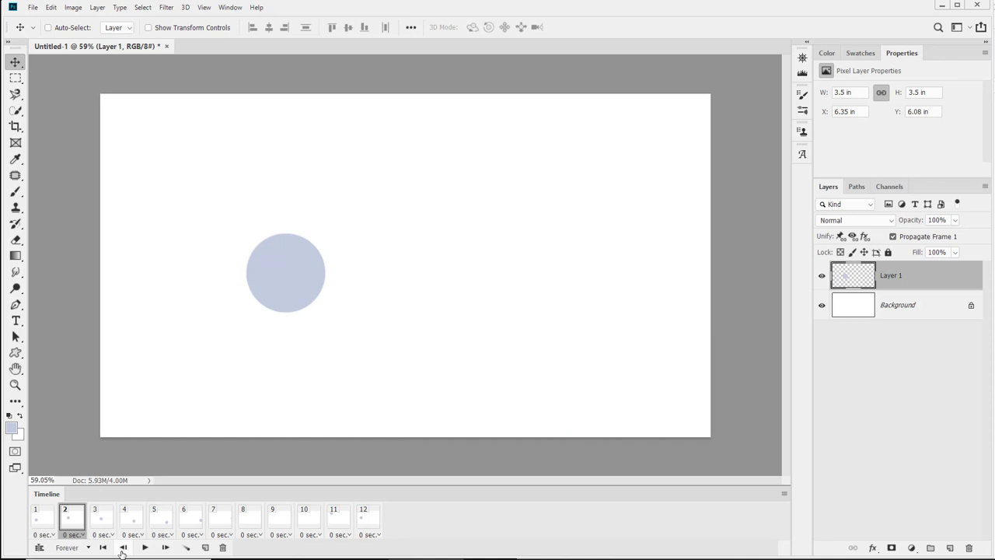
Step: Step forward and backward through the animation frame by frame to examine the circle's positions, ending on frame 4
{"action": "left_click", "coordinate": [122, 549]}
{"action": "left_click", "coordinate": [166, 549]}
{"action": "left_click", "coordinate": [166, 549]}
{"action": "left_click", "coordinate": [167, 549]}
{"action": "left_click", "coordinate": [167, 548]}
{"action": "left_click", "coordinate": [166, 549]}
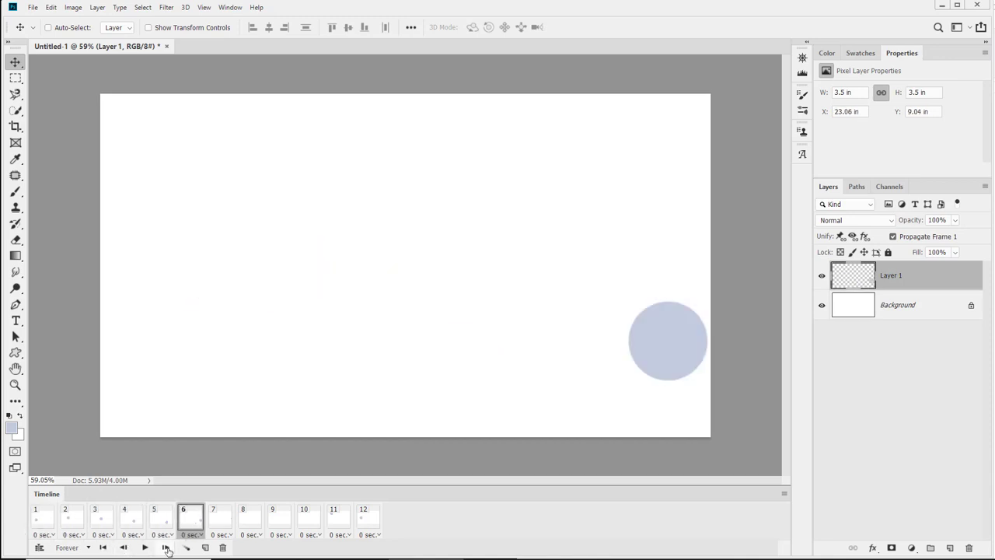
{"action": "left_click", "coordinate": [167, 549]}
{"action": "left_click", "coordinate": [123, 548]}
{"action": "left_click", "coordinate": [122, 548]}
{"action": "left_click", "coordinate": [123, 548]}
Step: Examine the delay choices for frame 4 and the animation's looping options without changing them
{"action": "left_click", "coordinate": [142, 535]}
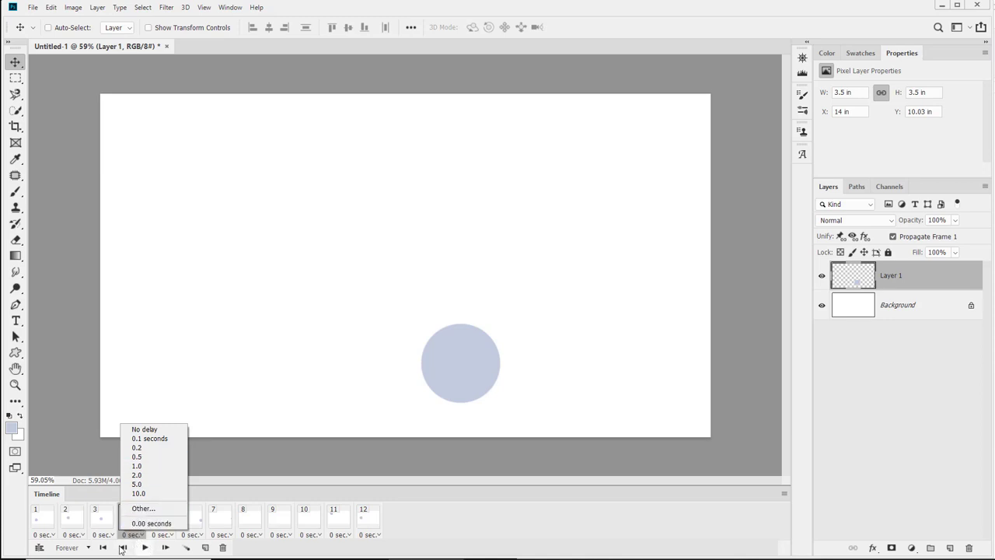
{"action": "left_click", "coordinate": [67, 548]}
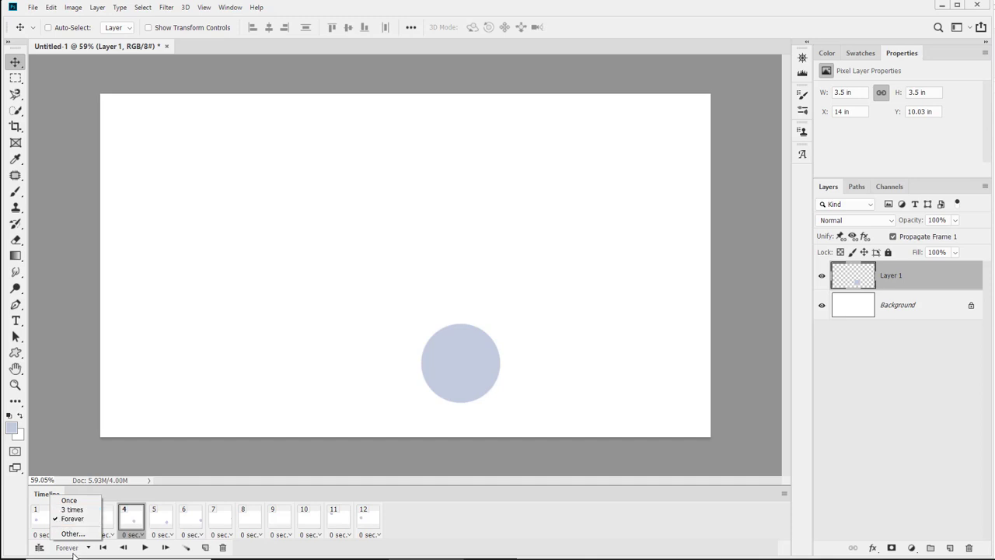
{"action": "left_click", "coordinate": [73, 550]}
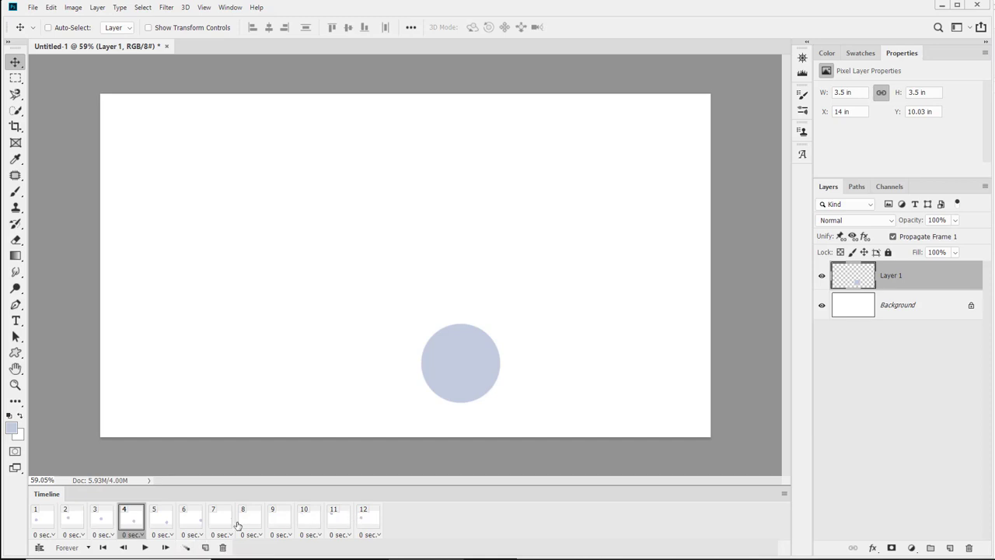
Step: Tween between frames 11 and 12 of the frame animation, adding 2 in-between frames
{"action": "left_click", "coordinate": [339, 517]}
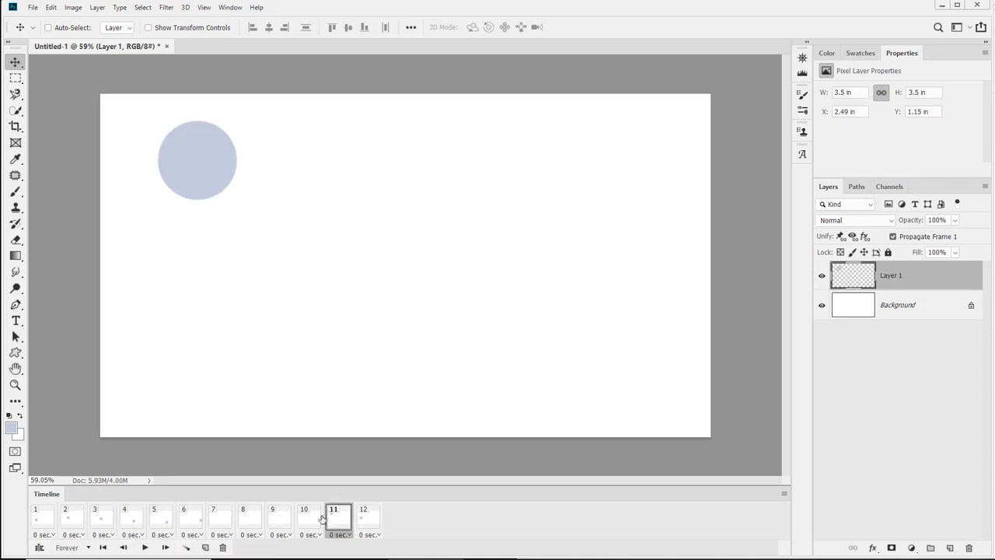
{"action": "left_click", "coordinate": [310, 519]}
{"action": "left_click", "coordinate": [337, 520]}
{"action": "left_click", "coordinate": [363, 520], "text": "shift"}
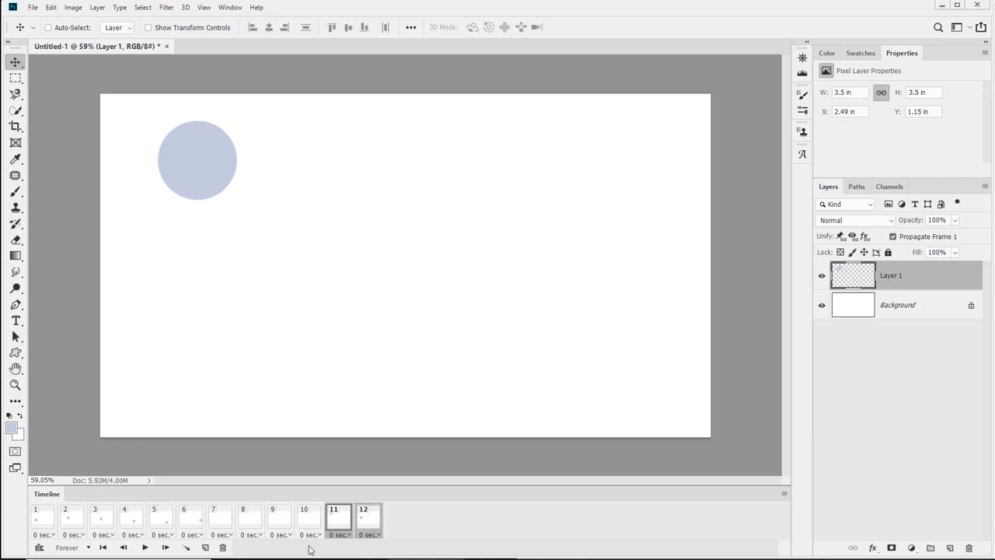
{"action": "left_click", "coordinate": [186, 547]}
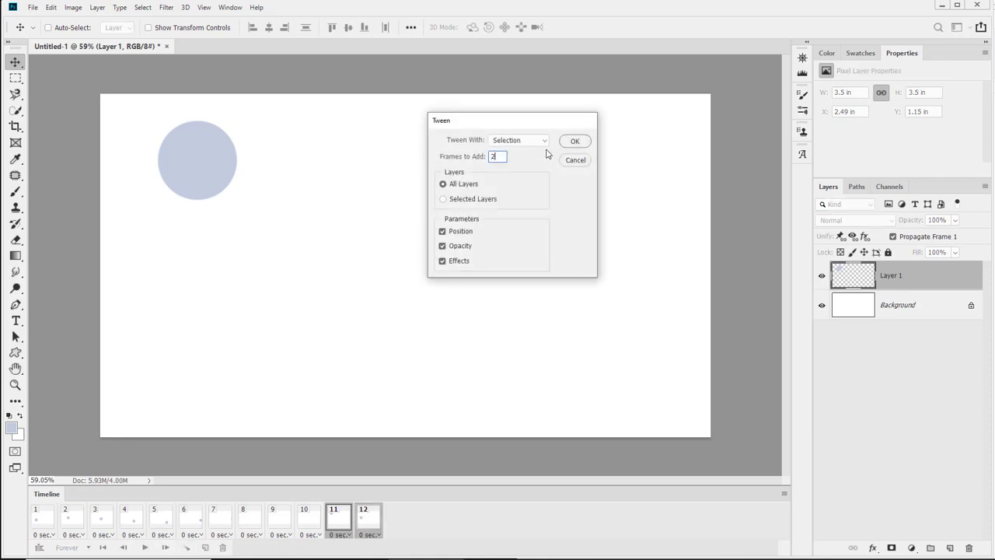
{"action": "type", "text": "2"}
{"action": "key", "text": "Return"}
Step: Examine the circle's positions in the tweened frames 11 to 14 and compare them with frames 1 and 2
{"action": "left_click", "coordinate": [370, 523]}
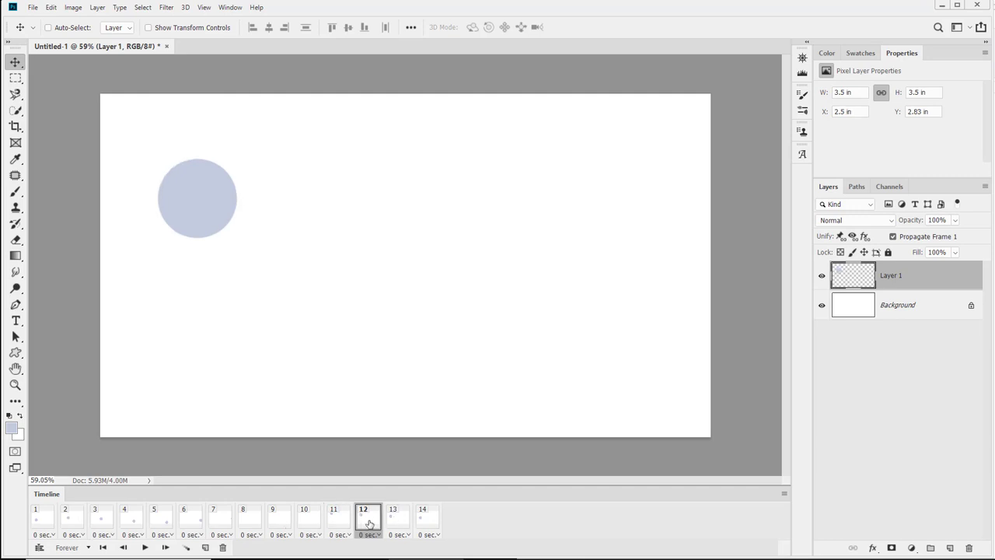
{"action": "left_click", "coordinate": [389, 527]}
{"action": "left_click", "coordinate": [426, 530]}
{"action": "left_click", "coordinate": [346, 528]}
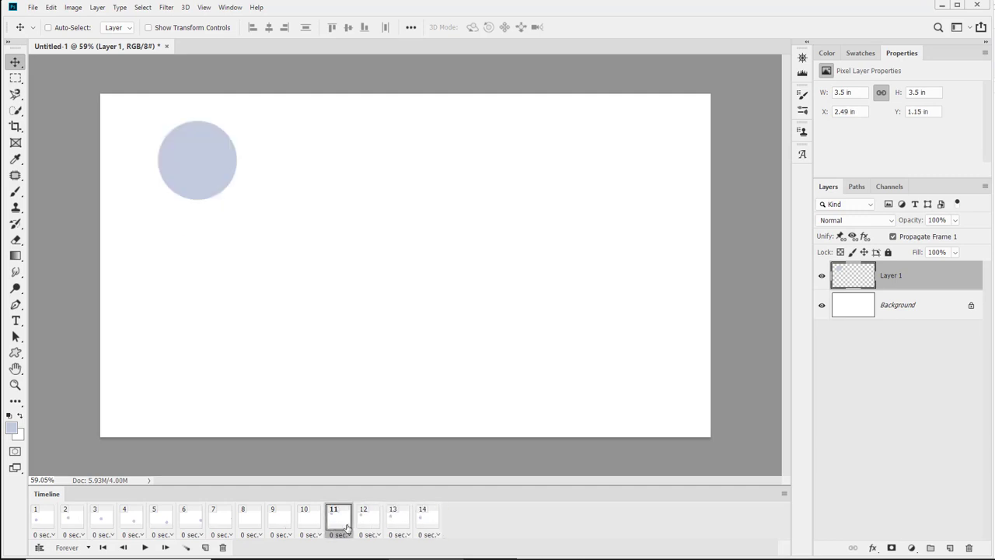
{"action": "left_click", "coordinate": [368, 528]}
{"action": "left_click", "coordinate": [398, 529]}
{"action": "left_click", "coordinate": [428, 530]}
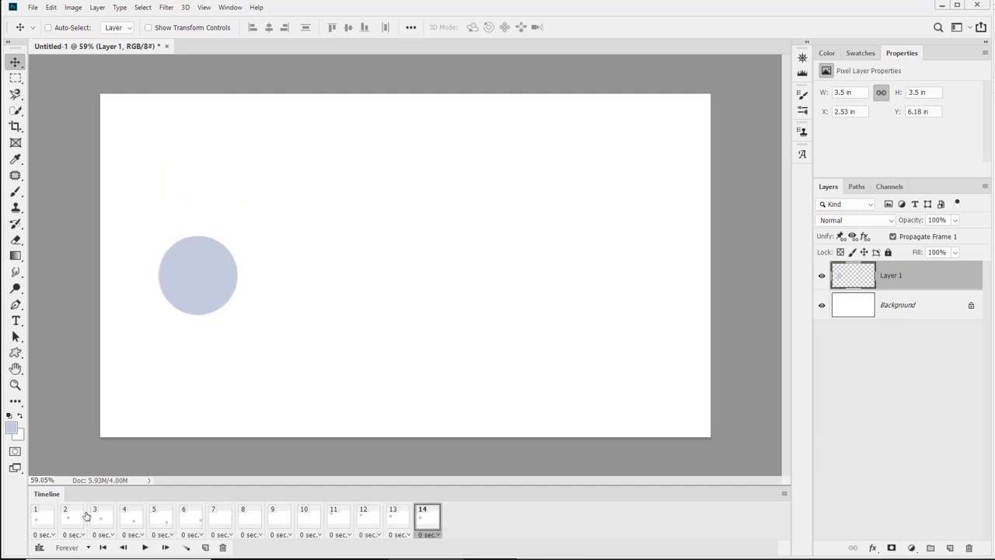
{"action": "left_click", "coordinate": [42, 520]}
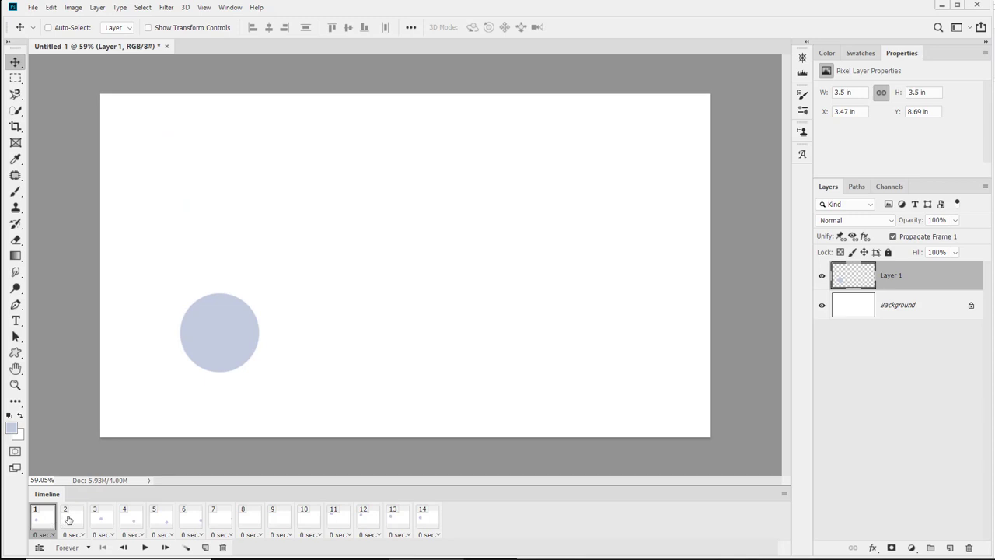
{"action": "left_click", "coordinate": [424, 523]}
{"action": "left_click", "coordinate": [395, 524]}
{"action": "left_click", "coordinate": [343, 522]}
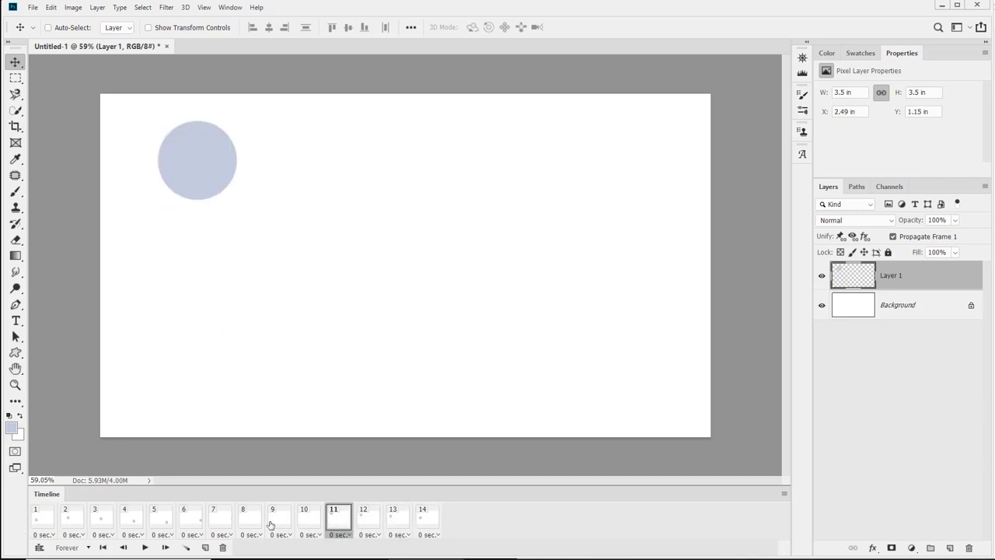
{"action": "left_click", "coordinate": [75, 519]}
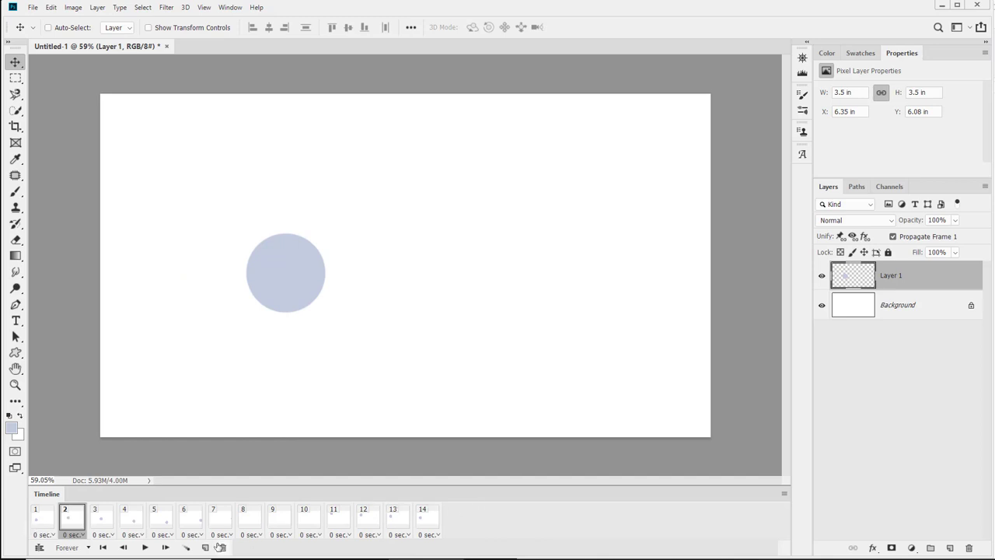
Step: Delete frame 14 from the frame animation
{"action": "left_click", "coordinate": [427, 519]}
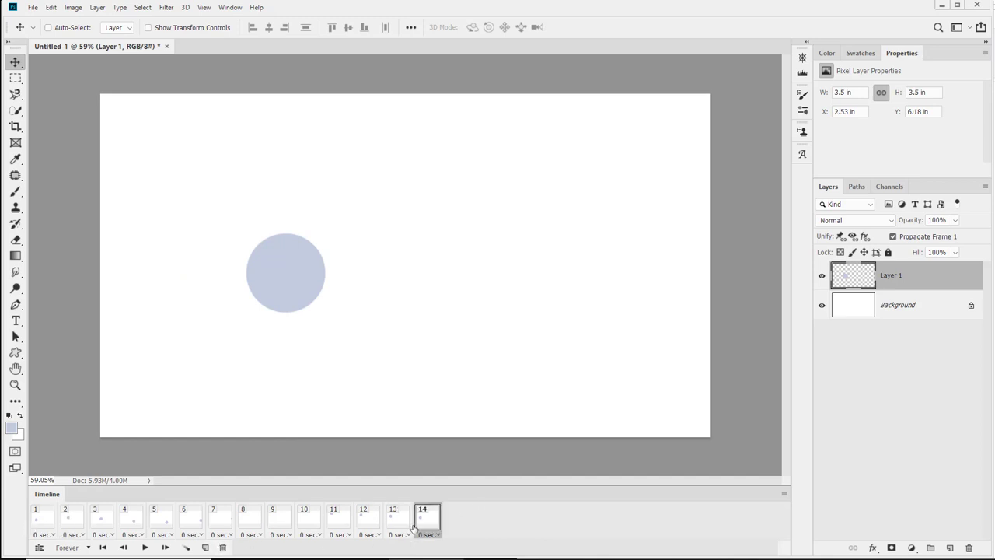
{"action": "left_click", "coordinate": [223, 547]}
{"action": "left_click", "coordinate": [476, 215]}
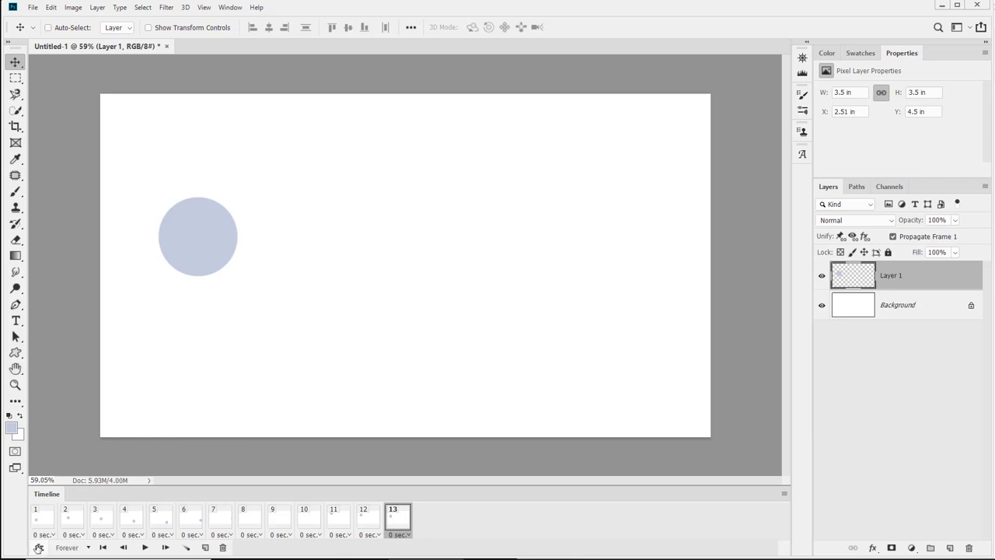
Step: Convert the frame animation to a video timeline and play it briefly
{"action": "left_click", "coordinate": [38, 547]}
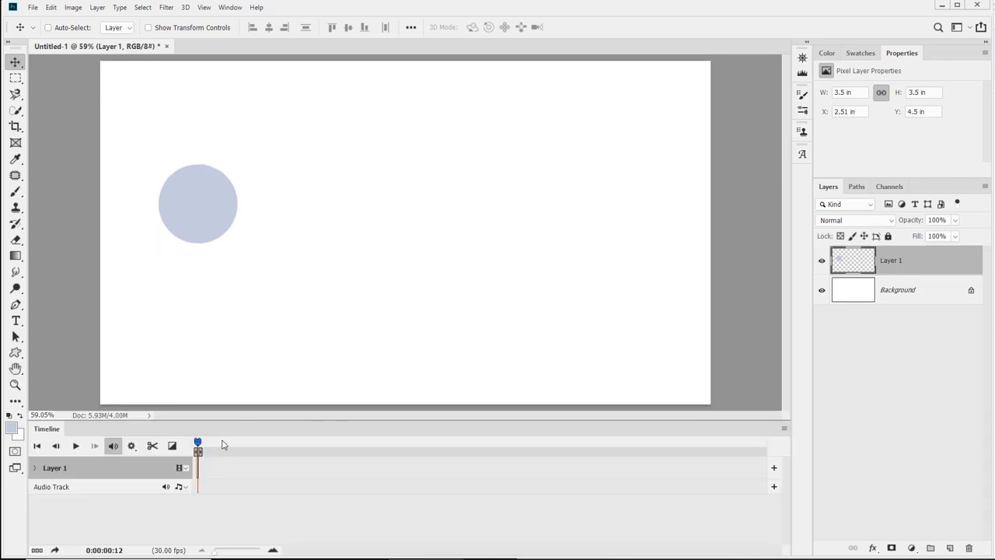
{"action": "key", "text": "space"}
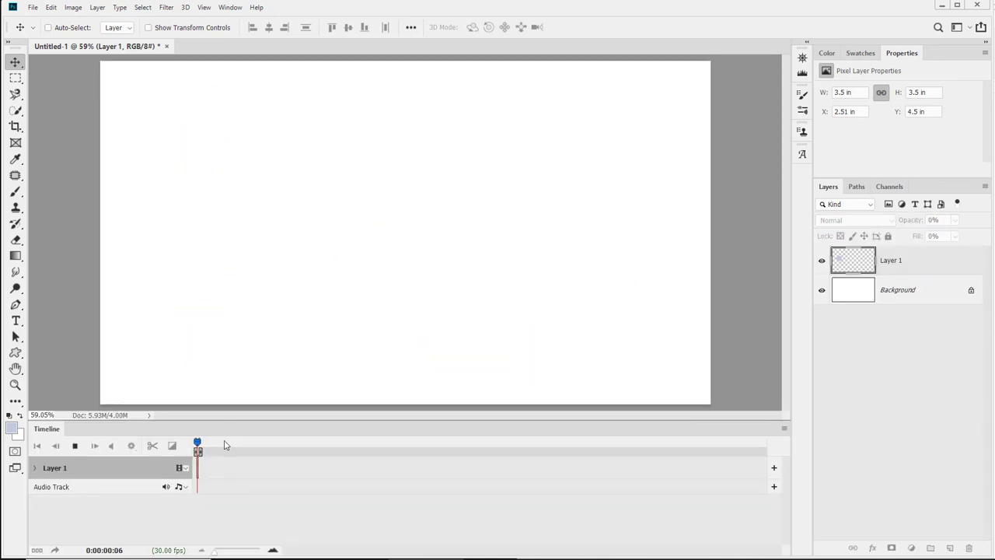
{"action": "key", "text": "space"}
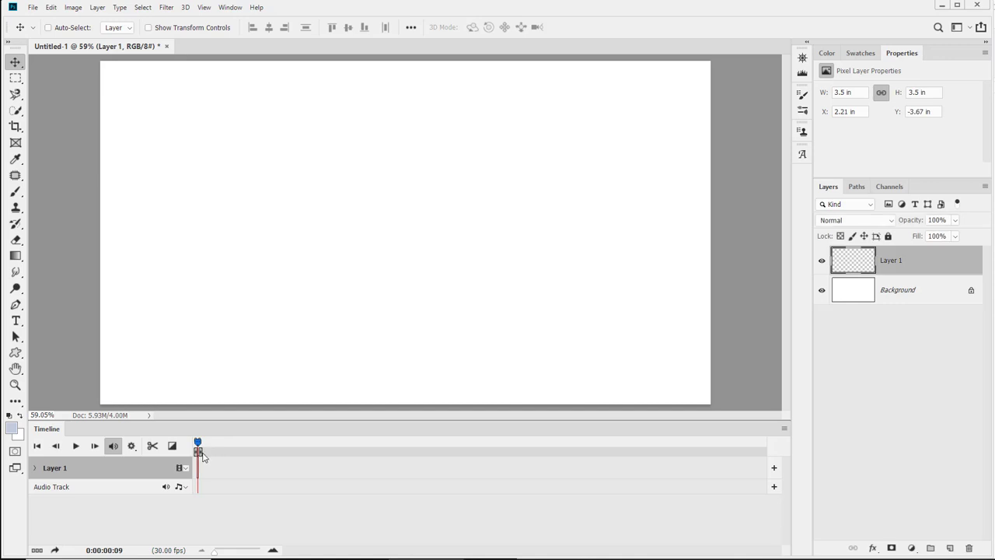
Step: Expand Layer 1's keyframe tracks, magnify the timeline, and scrub the playhead back to the start
{"action": "left_click", "coordinate": [35, 468]}
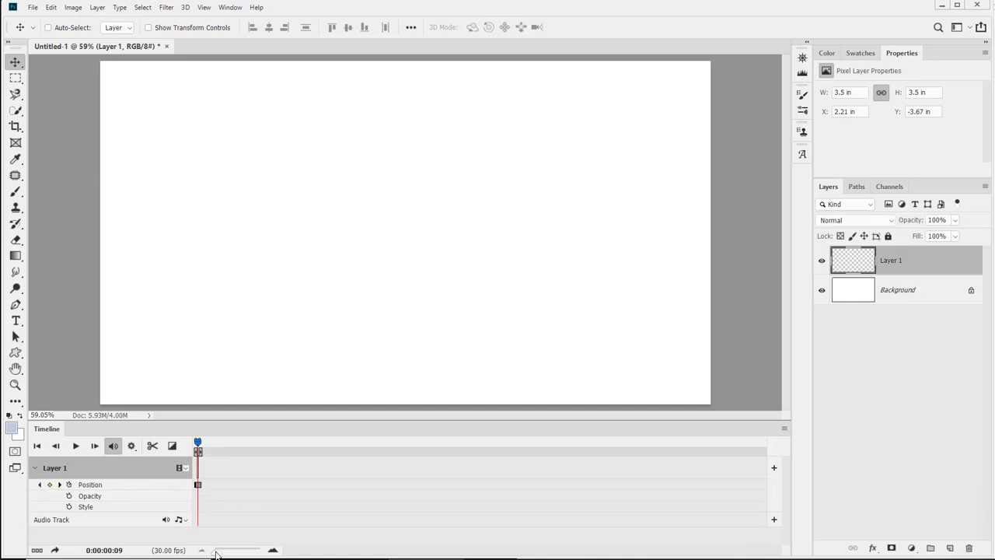
{"action": "left_click_drag", "start_coordinate": [216, 554], "coordinate": [255, 554]}
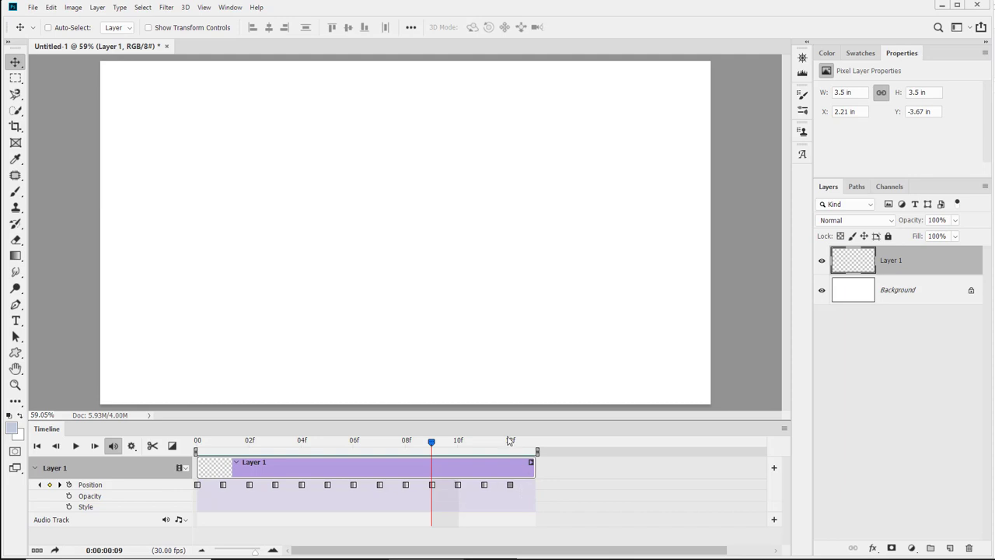
{"action": "left_click_drag", "start_coordinate": [430, 444], "coordinate": [225, 461]}
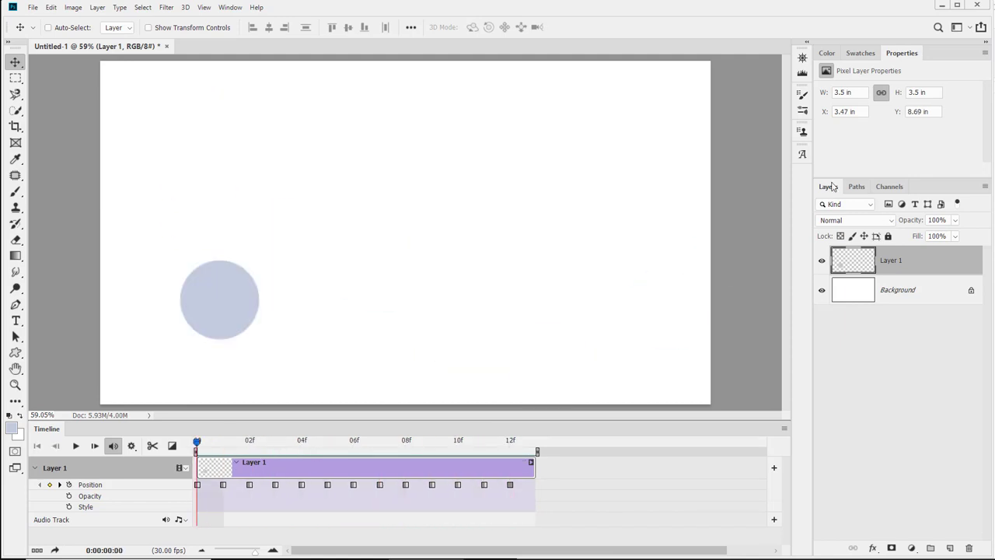
Step: Close the circle animation document without saving and hide the Timeline panel
{"action": "left_click", "coordinate": [166, 46]}
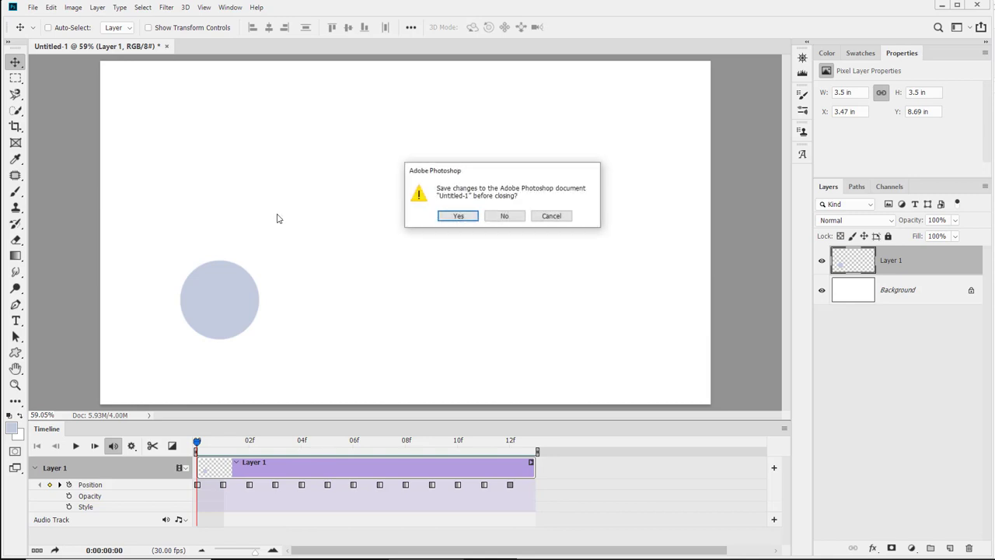
{"action": "left_click", "coordinate": [504, 216]}
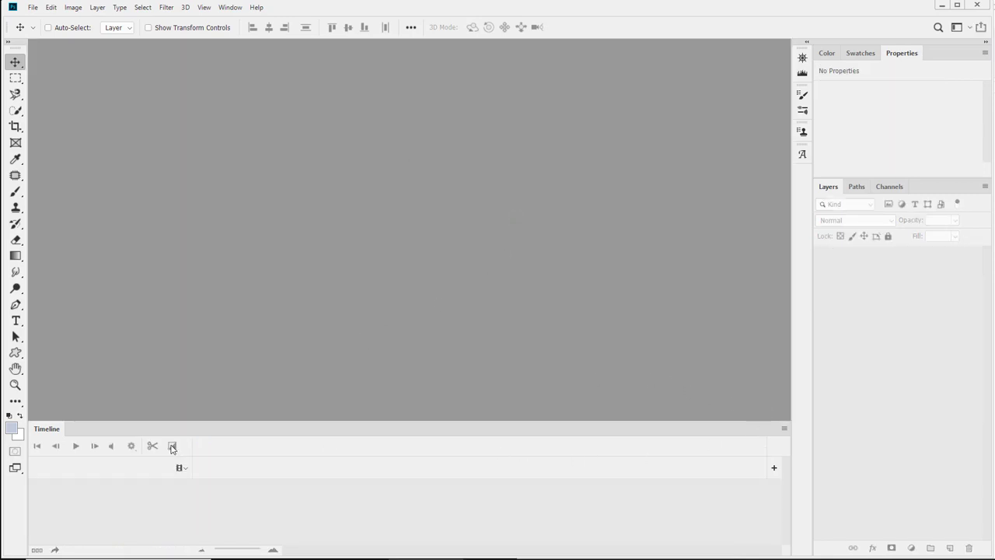
{"action": "left_click", "coordinate": [230, 8]}
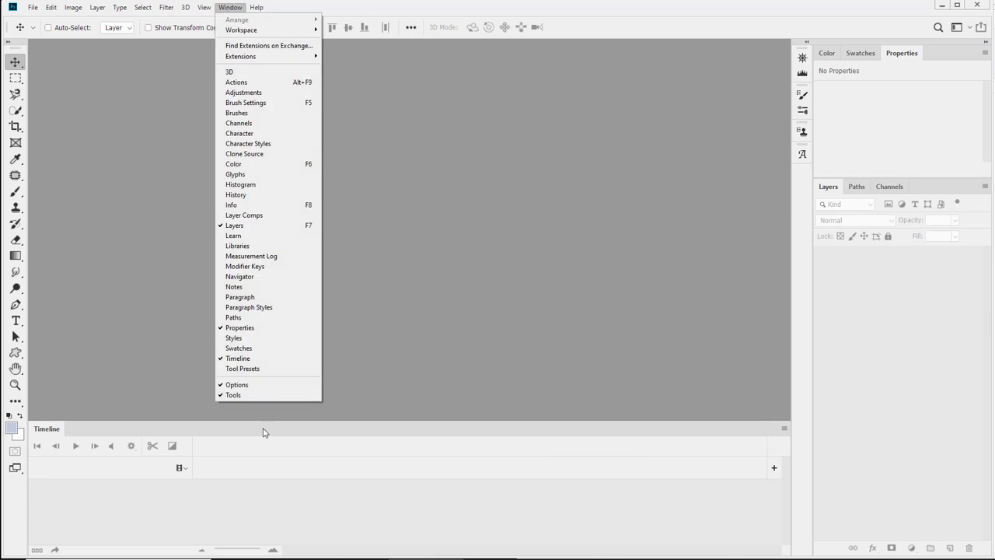
{"action": "left_click", "coordinate": [304, 358]}
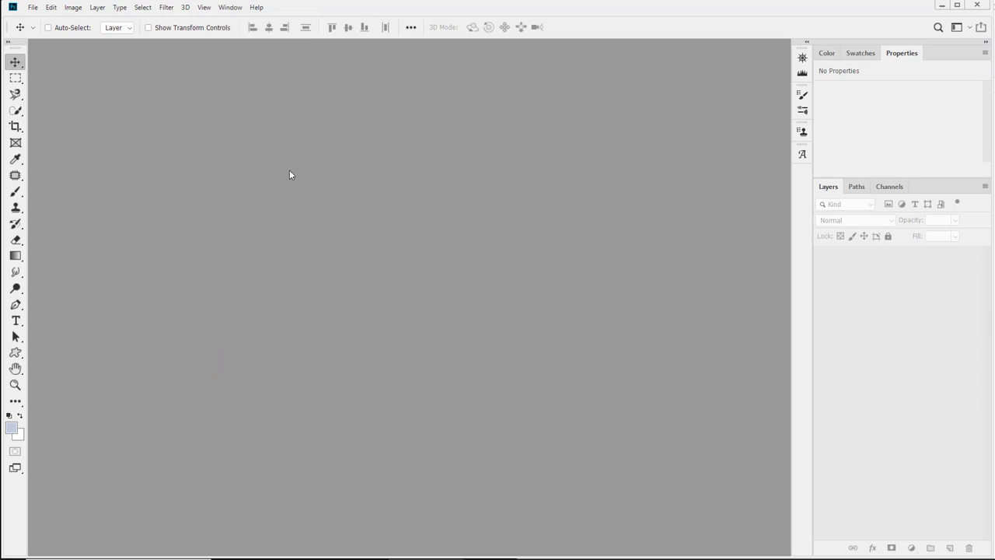
Step: Create a new Film & Video document with the HDTV 1080p preset, 1920 x 1080 pixels at 72 pixels/inch, white background
{"action": "left_click", "coordinate": [34, 7]}
{"action": "left_click", "coordinate": [41, 18]}
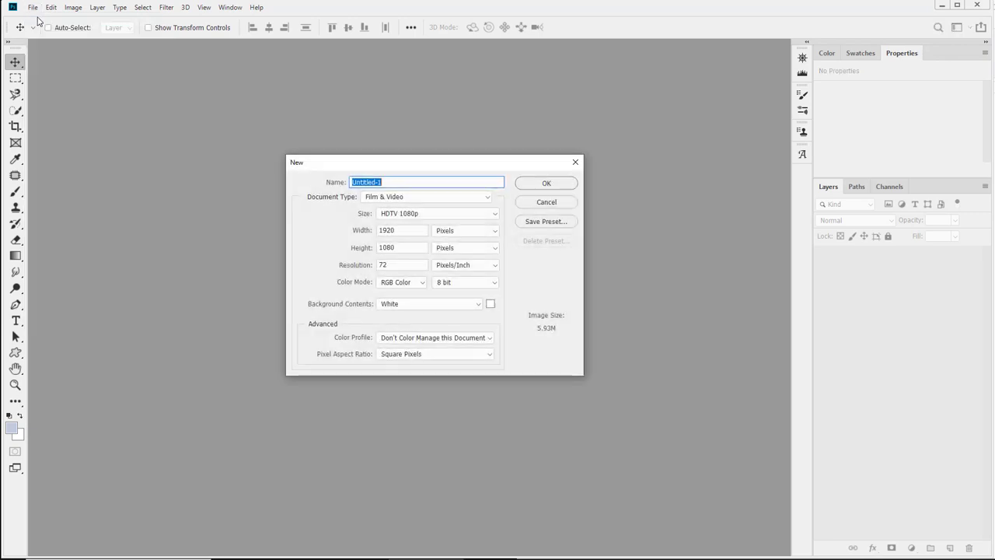
{"action": "left_click", "coordinate": [396, 197]}
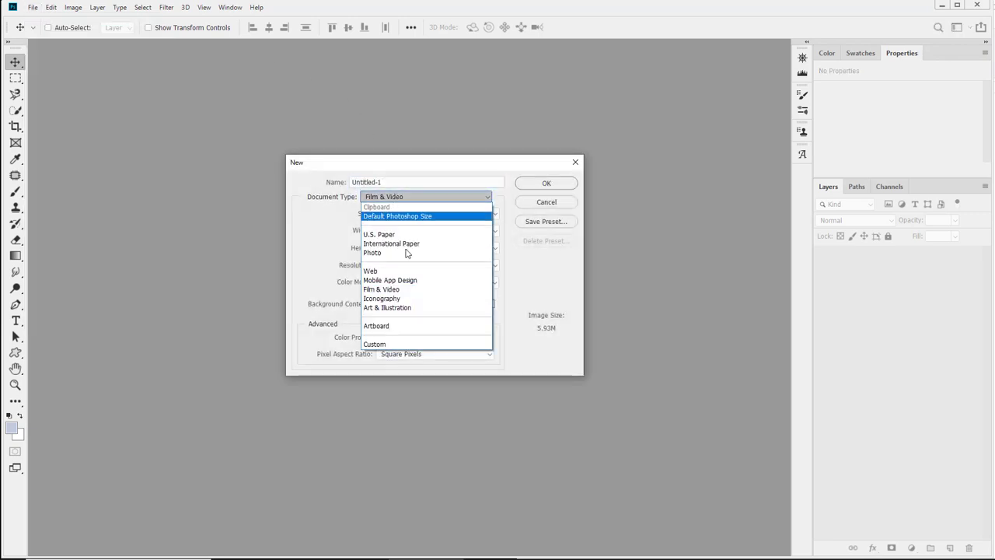
{"action": "left_click", "coordinate": [402, 291]}
{"action": "left_click", "coordinate": [400, 216]}
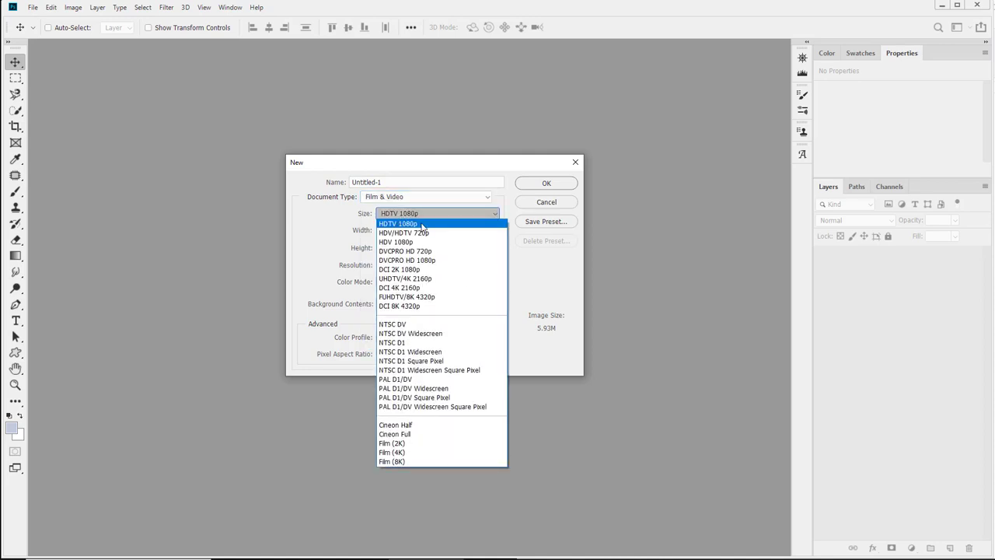
{"action": "left_click", "coordinate": [422, 225]}
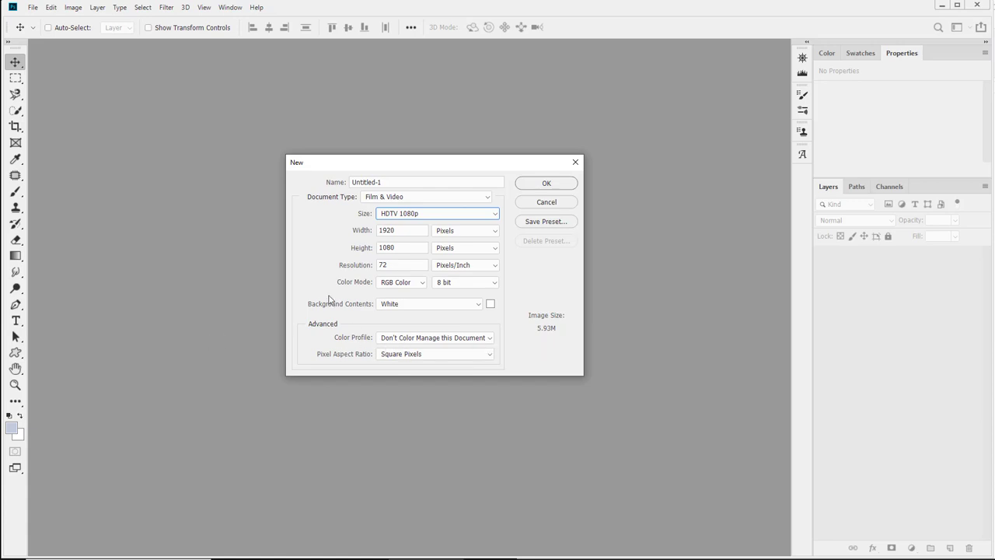
{"action": "left_click", "coordinate": [550, 185]}
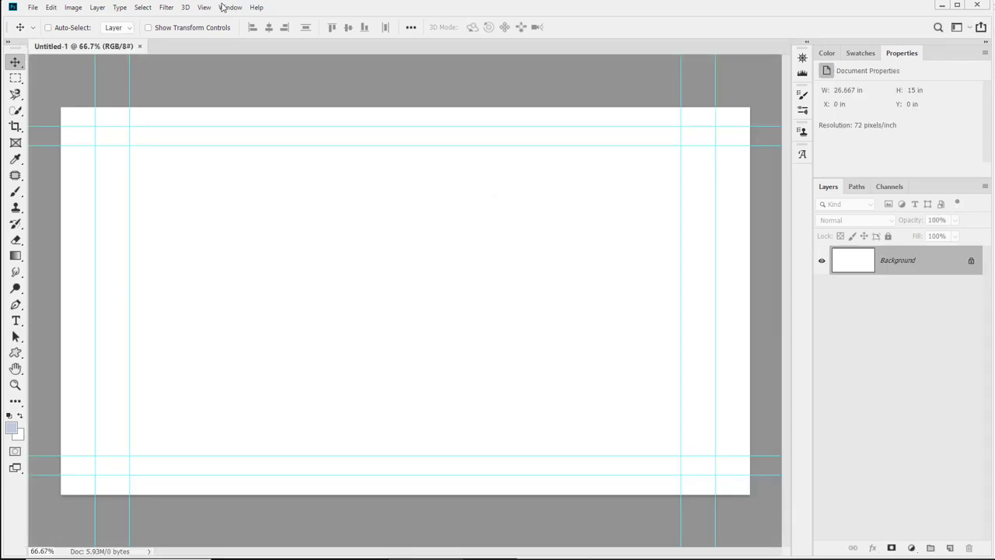
Step: Show the Timeline panel and create a video timeline for the new document
{"action": "left_click", "coordinate": [227, 8]}
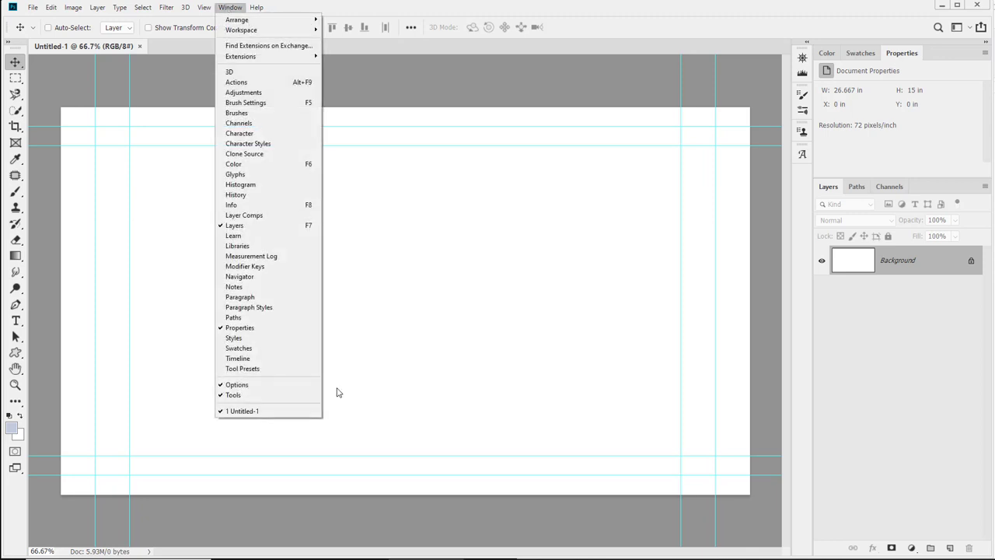
{"action": "left_click", "coordinate": [260, 358]}
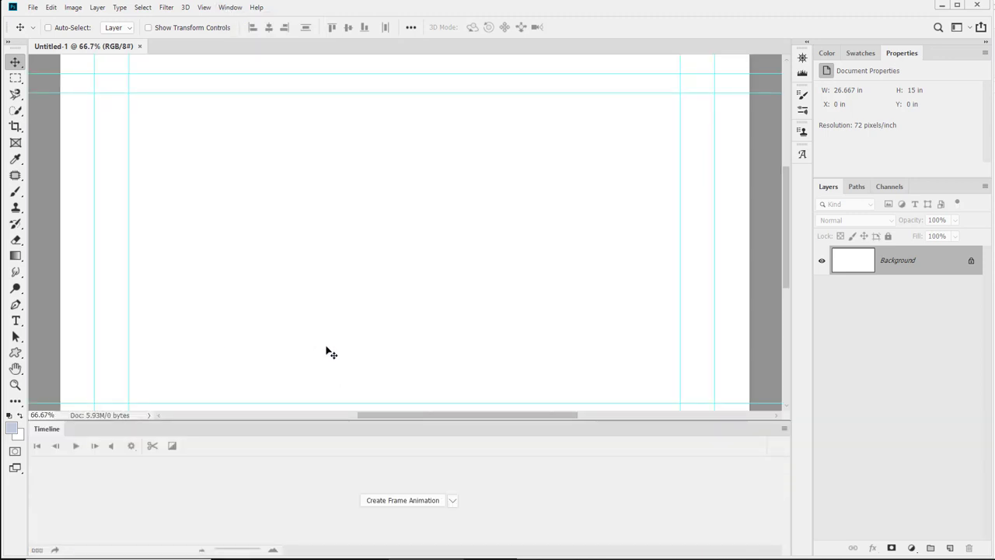
{"action": "left_click", "coordinate": [453, 503]}
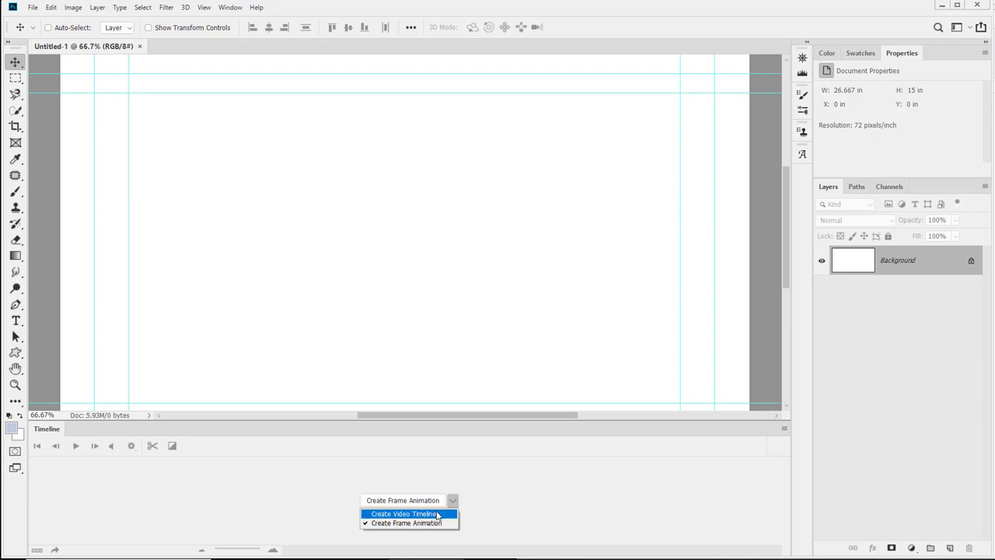
{"action": "left_click", "coordinate": [437, 514]}
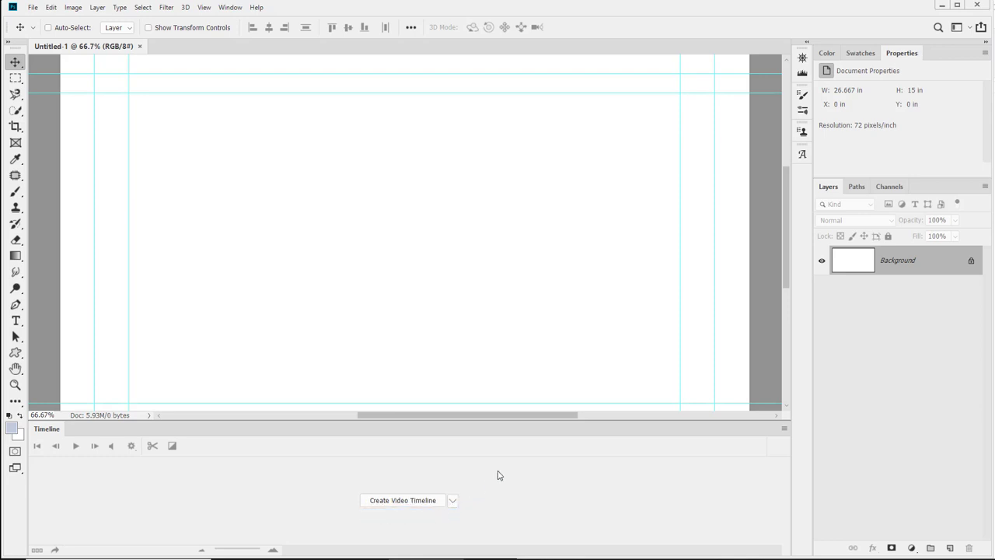
{"action": "left_click", "coordinate": [452, 501]}
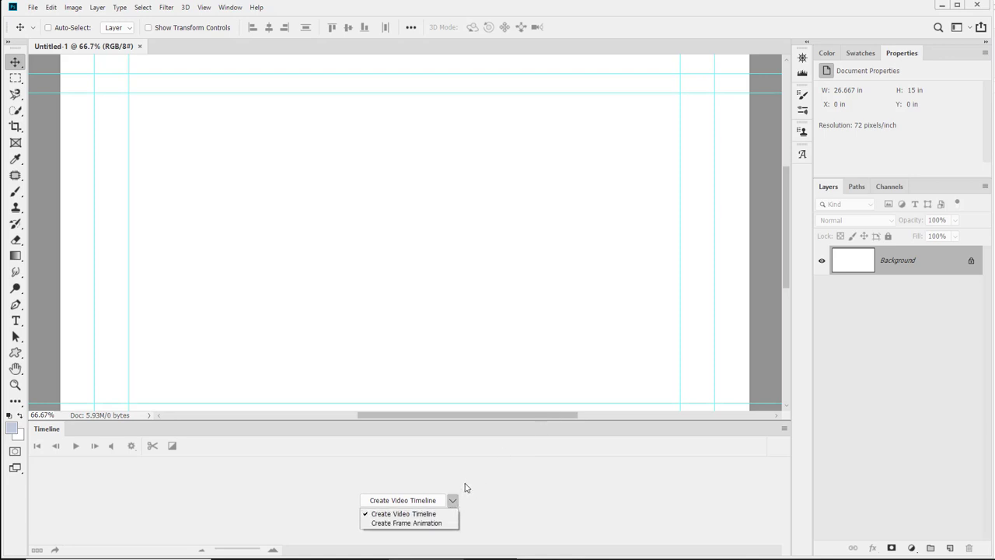
{"action": "left_click", "coordinate": [465, 487]}
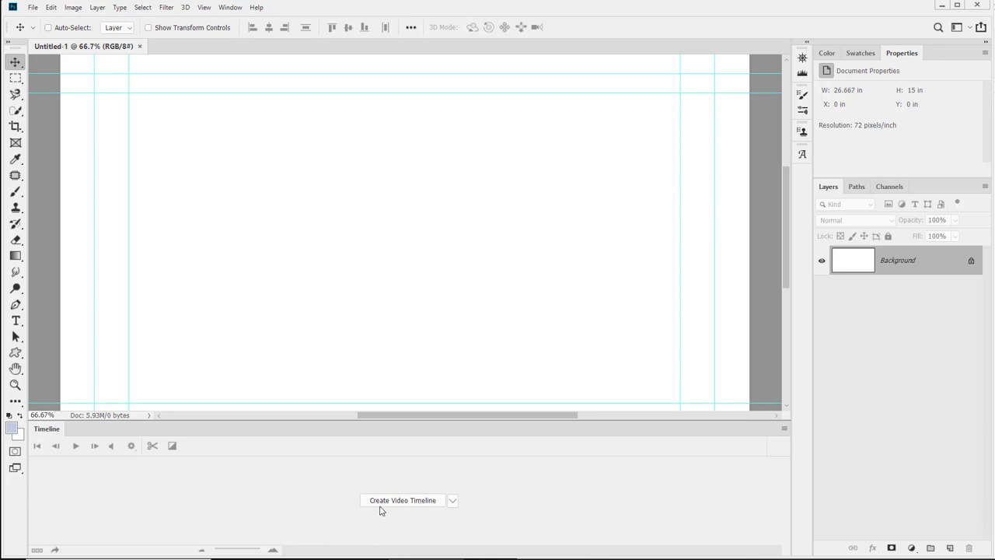
{"action": "left_click", "coordinate": [407, 506]}
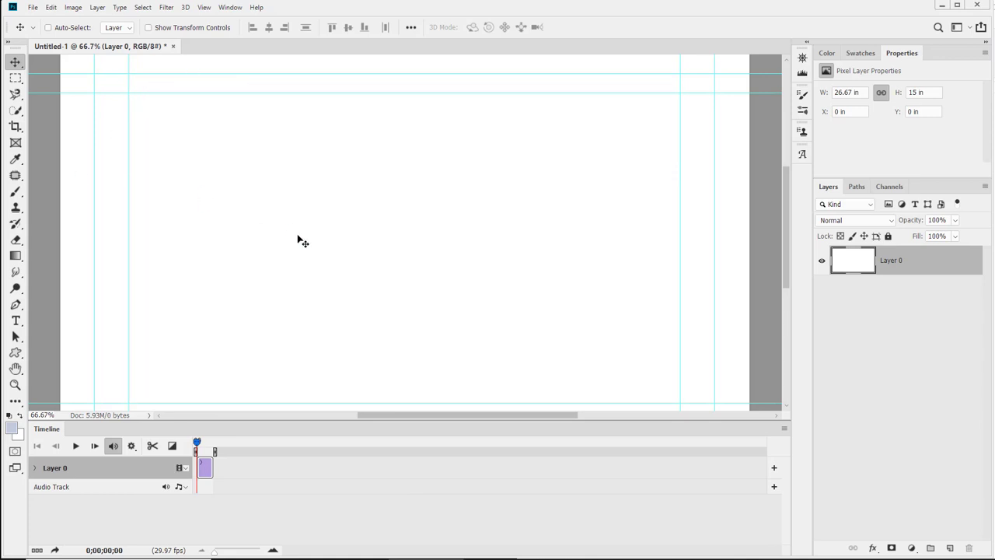
Step: Clear all guides from the canvas
{"action": "scroll", "coordinate": [750, 347], "scroll_direction": "down", "scroll_amount": 3}
{"action": "scroll", "coordinate": [676, 318], "scroll_direction": "up", "scroll_amount": 2}
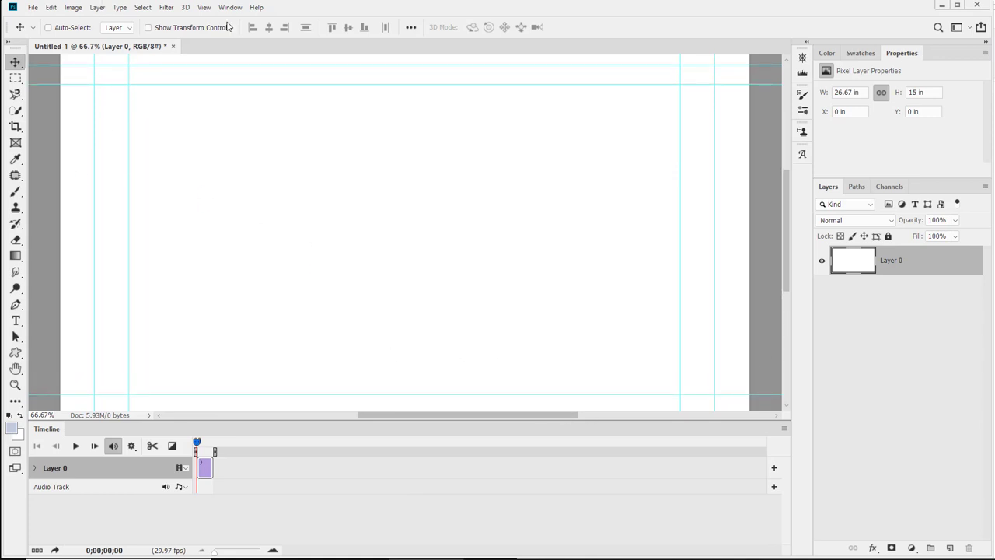
{"action": "left_click", "coordinate": [202, 8]}
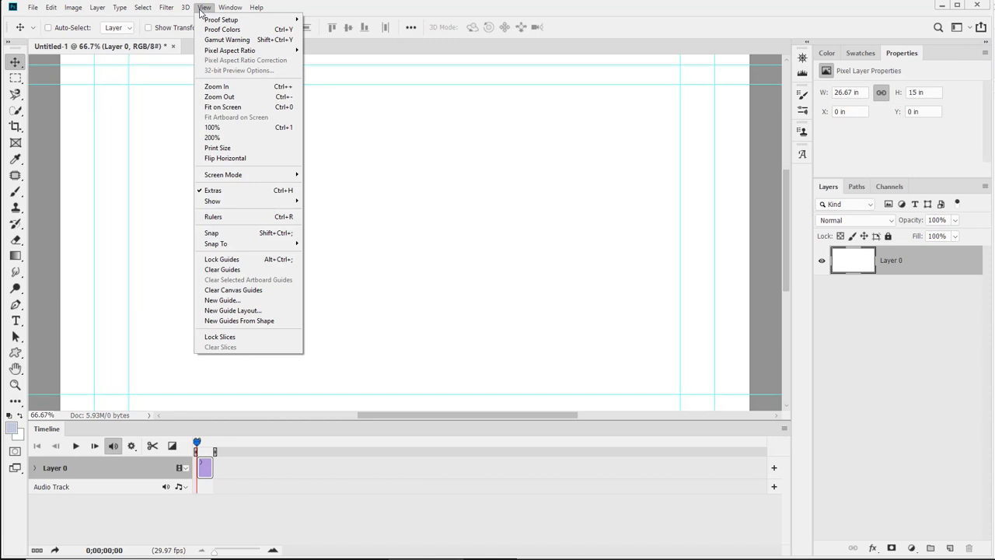
{"action": "left_click", "coordinate": [246, 270]}
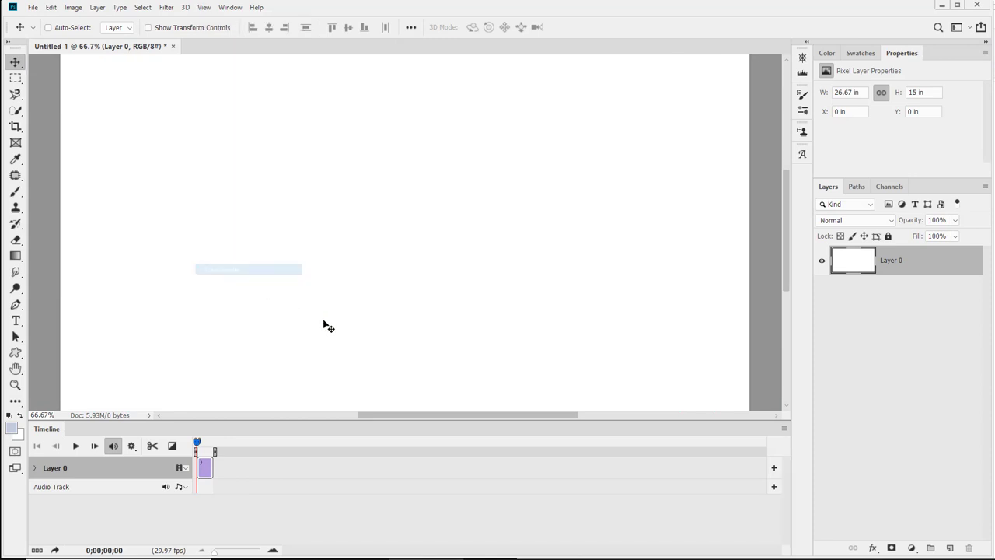
Step: Save the document as a Photoshop file in the Week 11 Demo folder, named with 11, the author's last and first name, and 01
{"action": "left_click", "coordinate": [31, 8]}
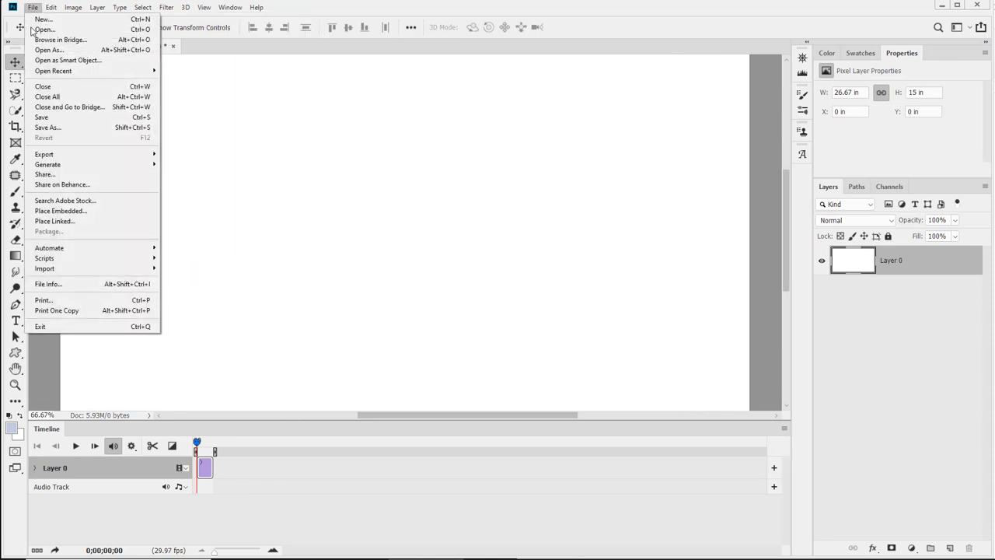
{"action": "left_click", "coordinate": [47, 127]}
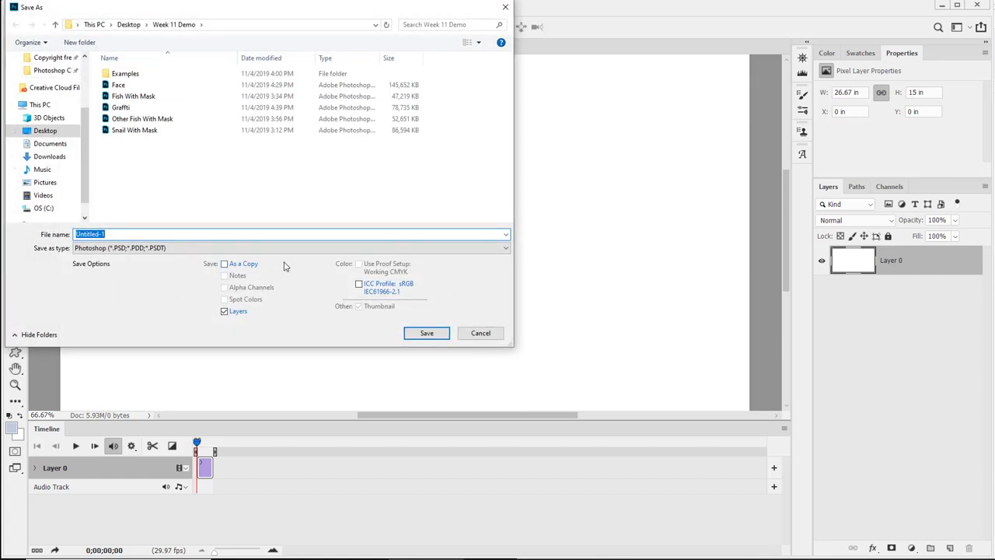
{"action": "type", "text": "11-Greenber"}
{"action": "key", "text": "BackSpace"}
{"action": "key", "text": "BackSpace"}
{"action": "type", "text": "erg-Eric-01"}
{"action": "key", "text": "Return"}
{"action": "key", "text": "Return"}
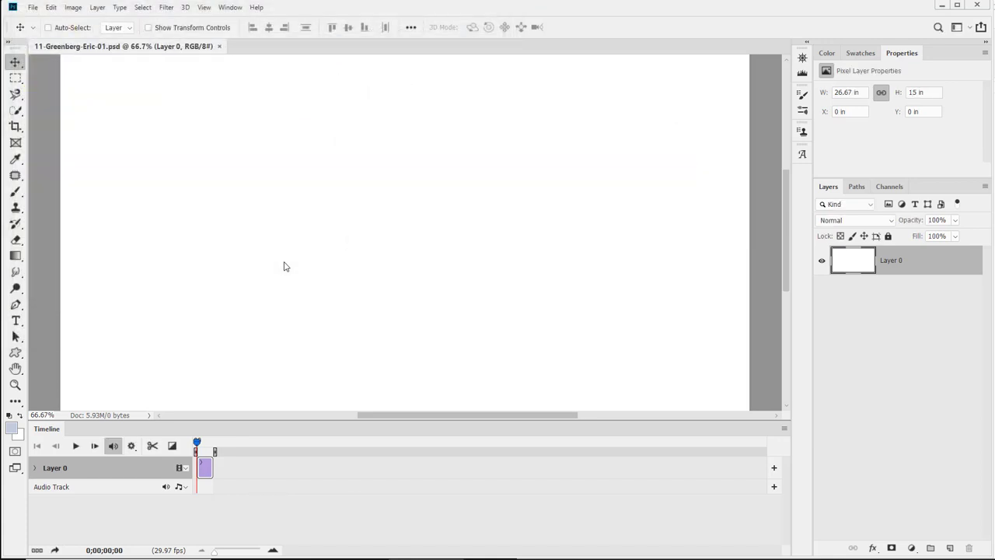